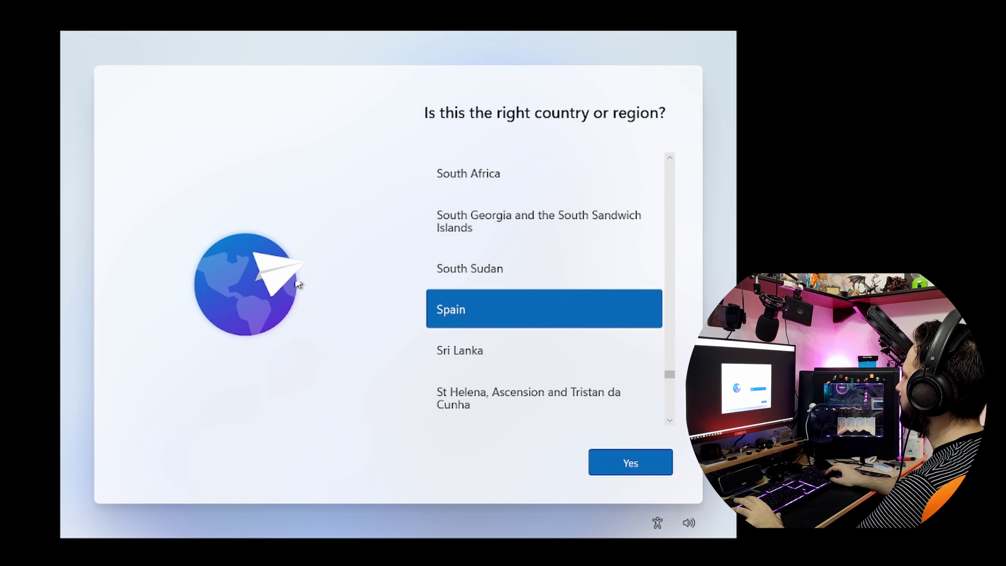
Step: Confirm Spain as the region and set Spanish as the only keyboard layout, skipping a second one
left_click(632, 468)
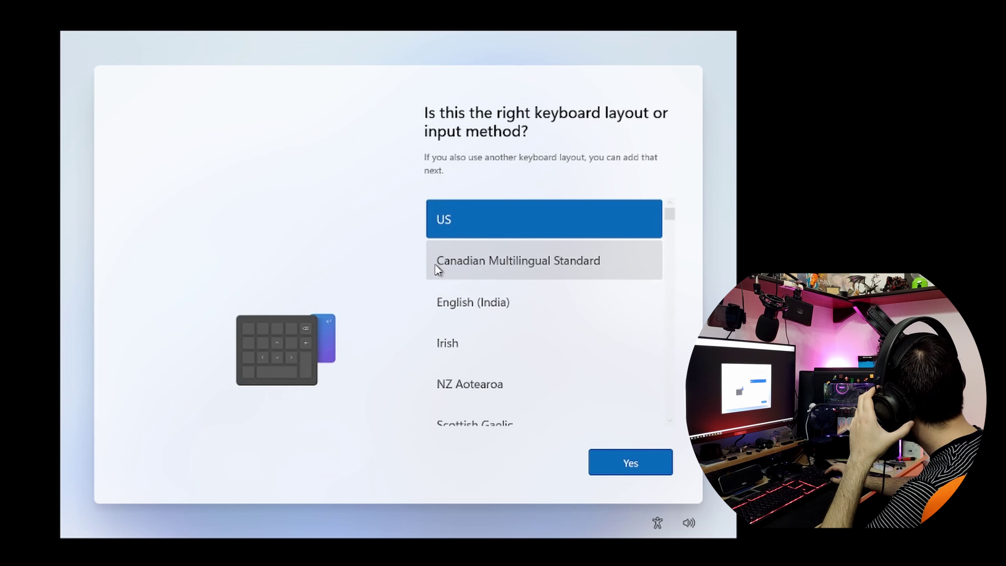
scroll(505, 288, "down", 3)
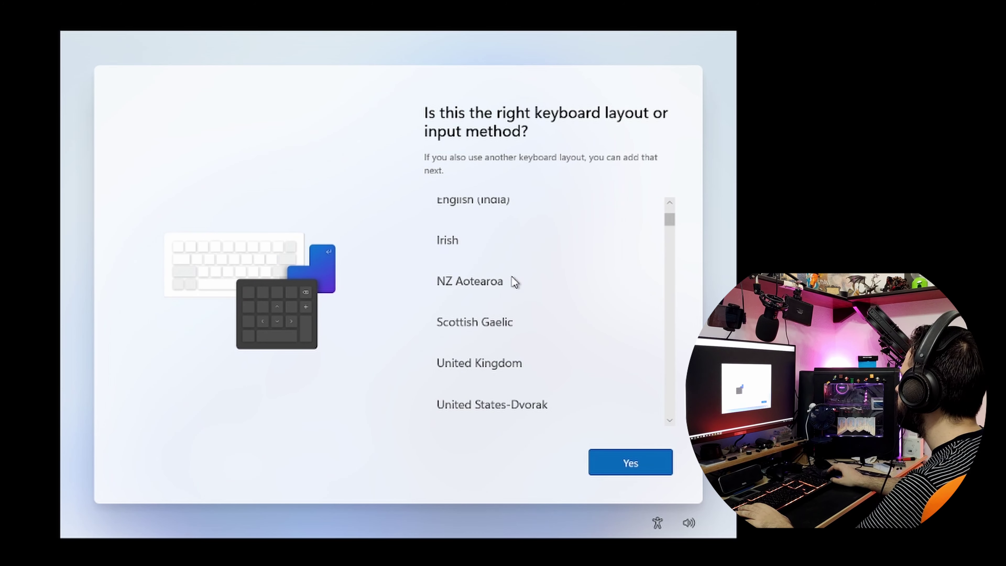
scroll(519, 301, "down", 20)
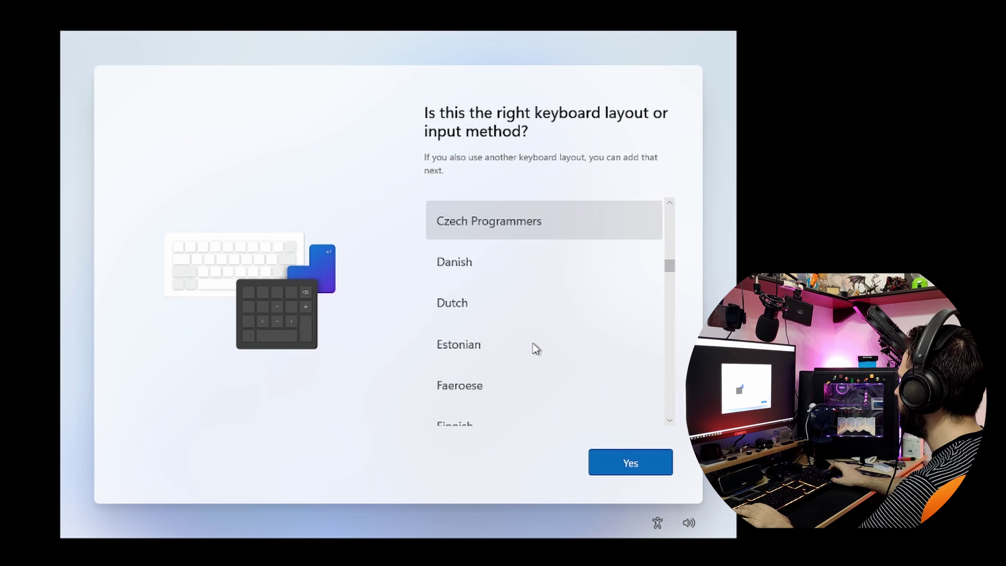
scroll(536, 349, "down", 20)
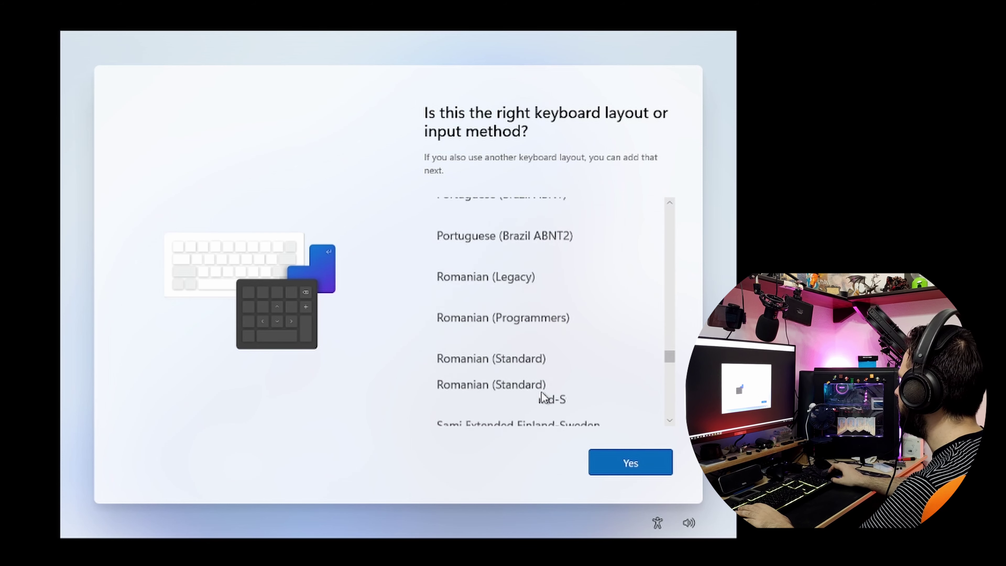
scroll(542, 394, "down", 10)
left_click(457, 329)
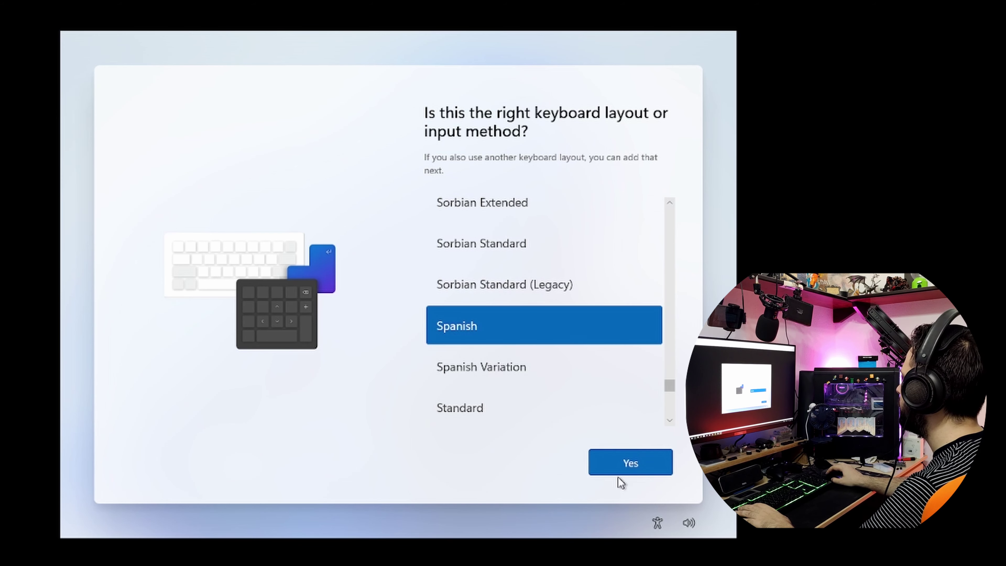
left_click(592, 463)
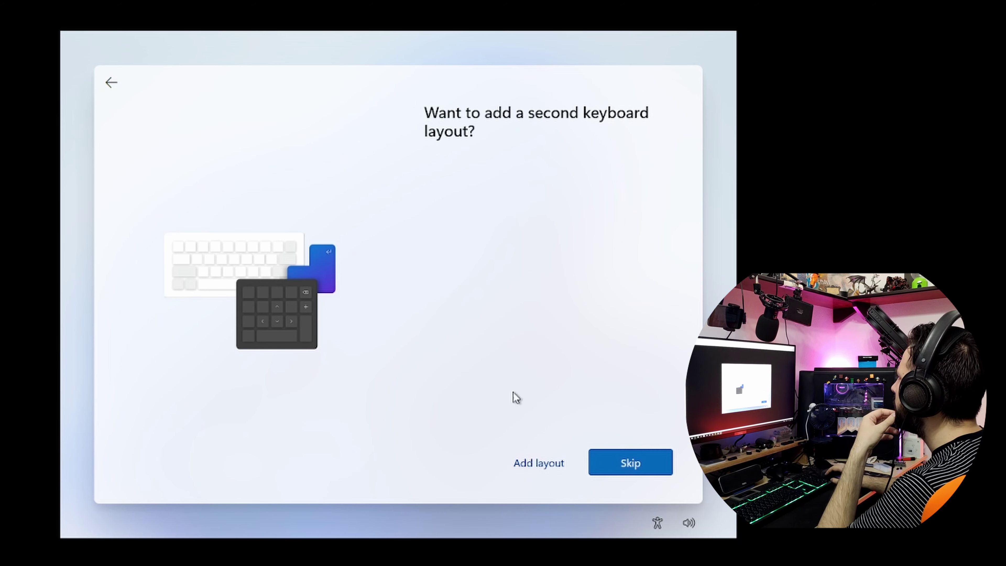
left_click(602, 464)
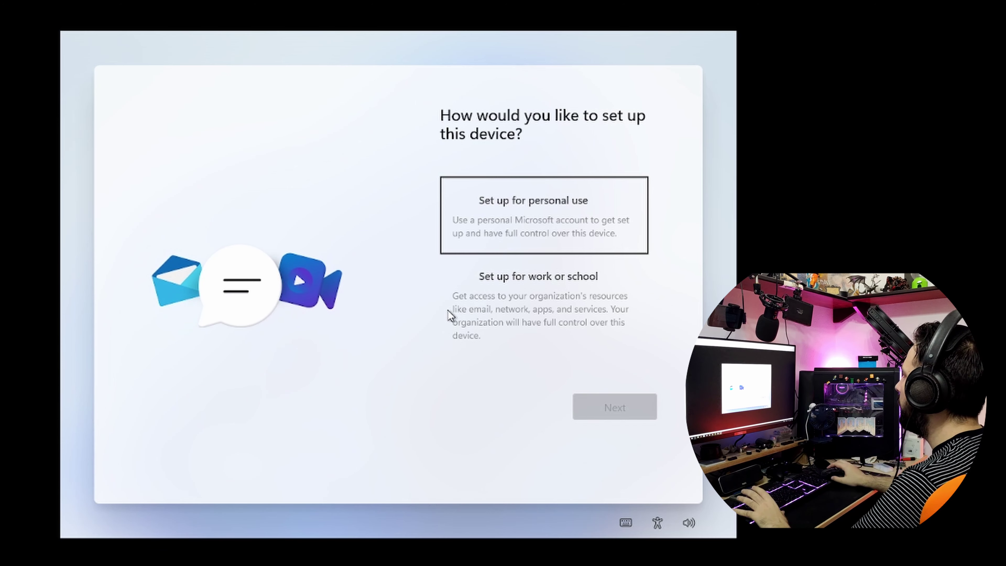
Step: Set up the device for personal use and choose an offline account as the sign-in option
left_click(457, 182)
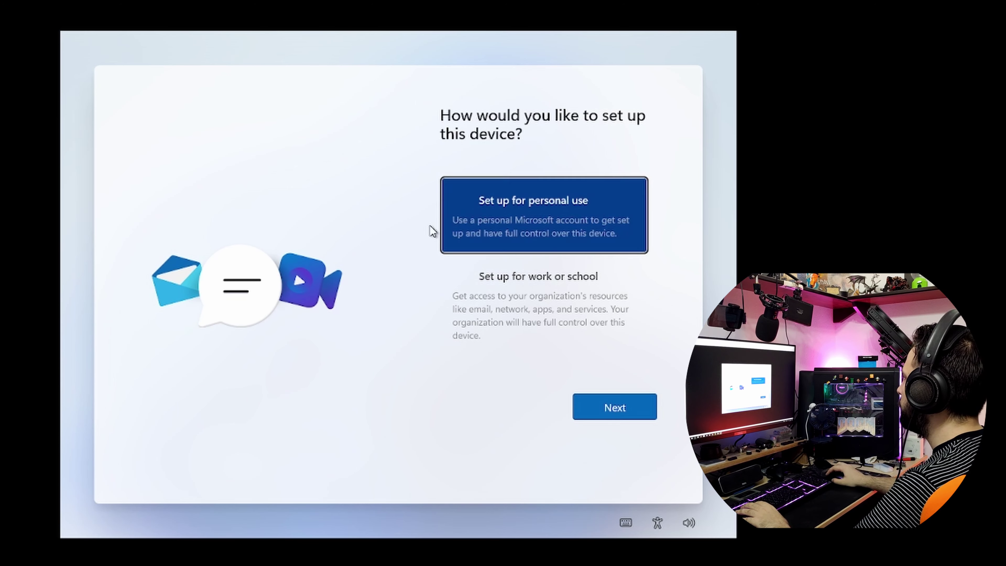
left_click(614, 413)
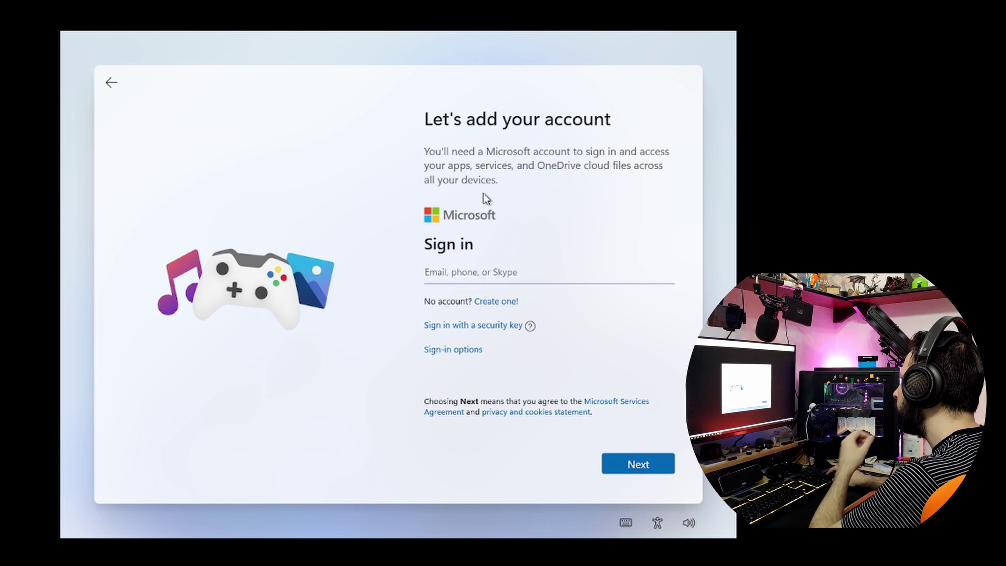
left_click(440, 351)
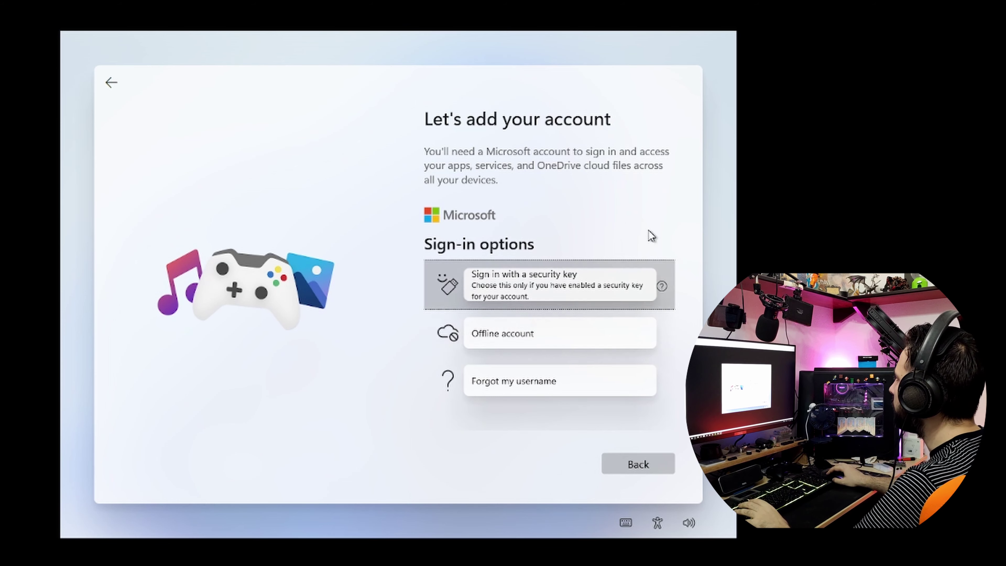
left_click(474, 333)
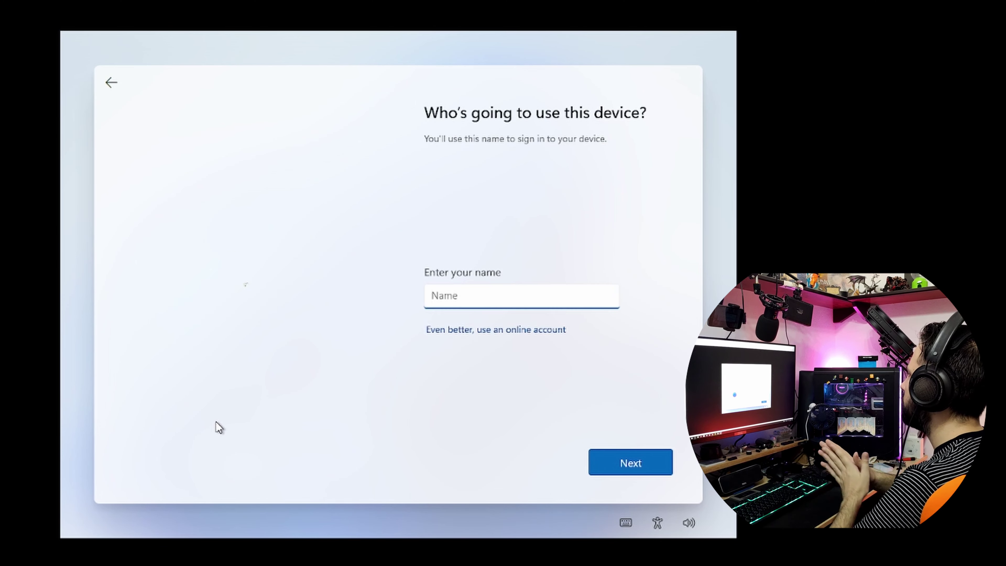
Step: Enter the user's name for the offline account and continue
type("El")
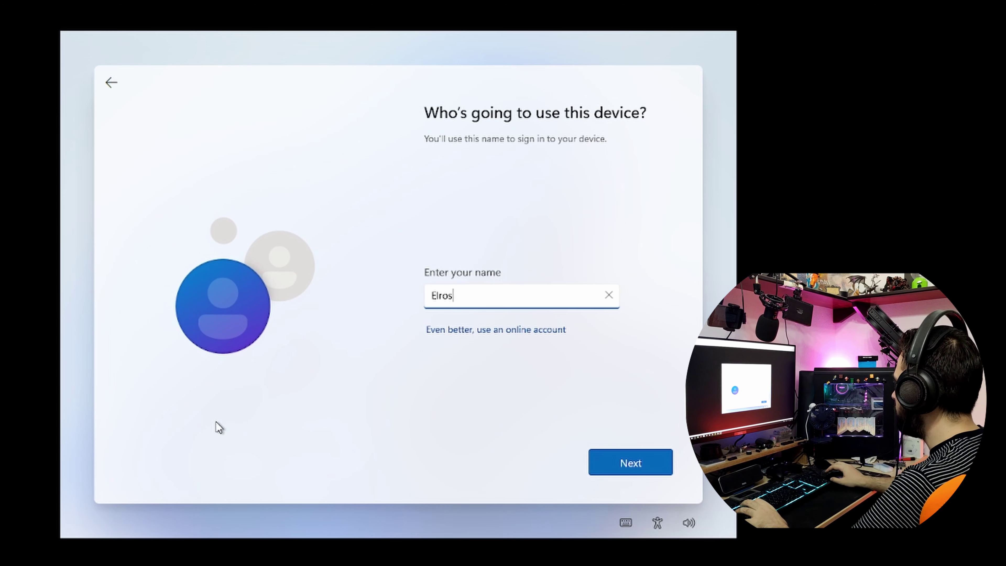
type("ros")
left_click(614, 467)
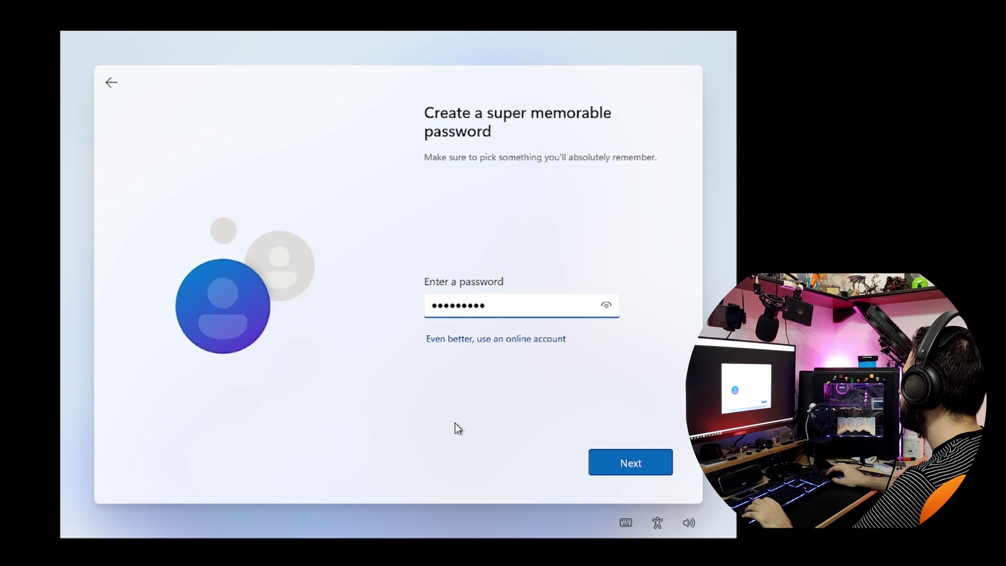
Step: Create and confirm the account password, and fill in the required security questions
key("ctrl+a")
type("••••")
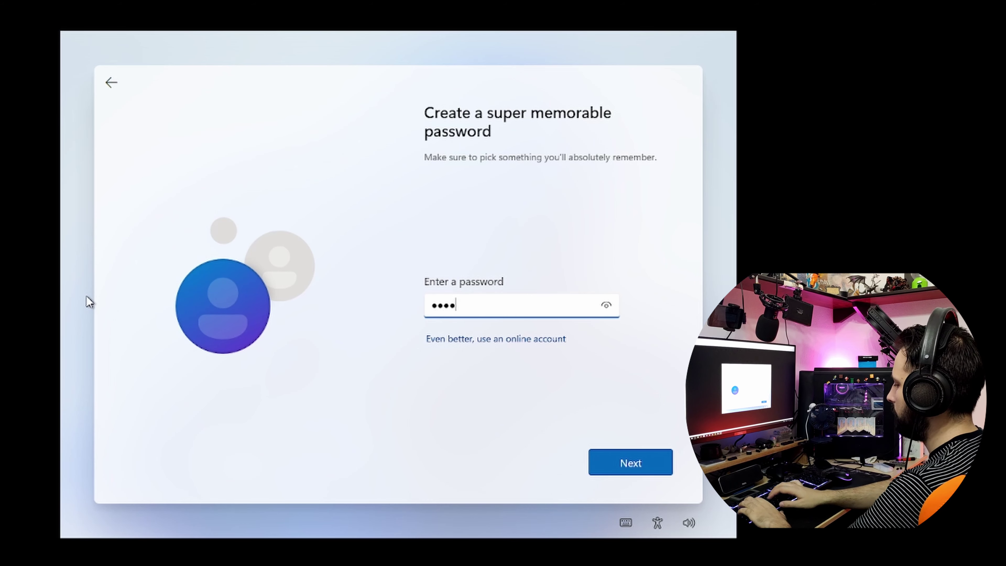
key("Return")
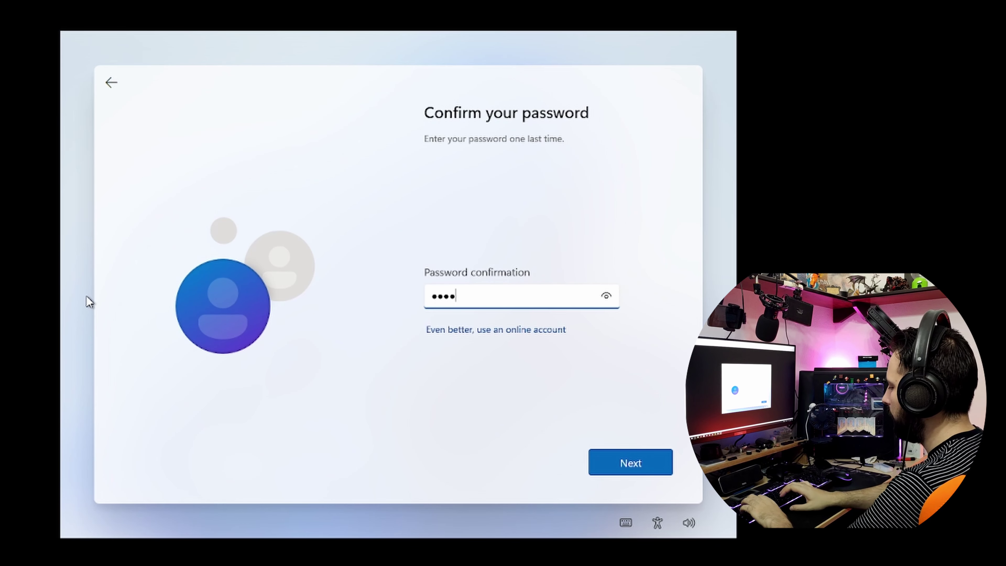
key("Return")
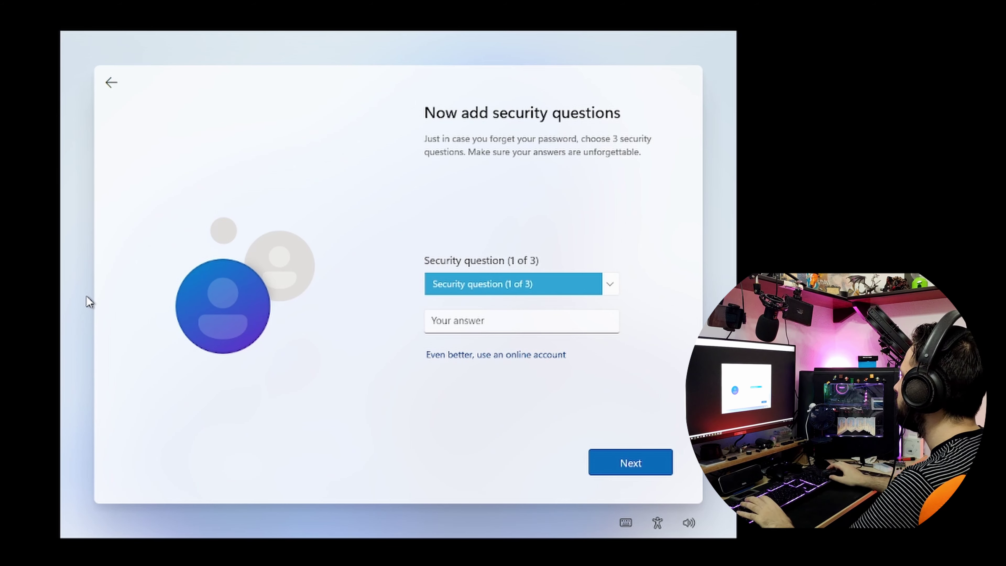
left_click(602, 466)
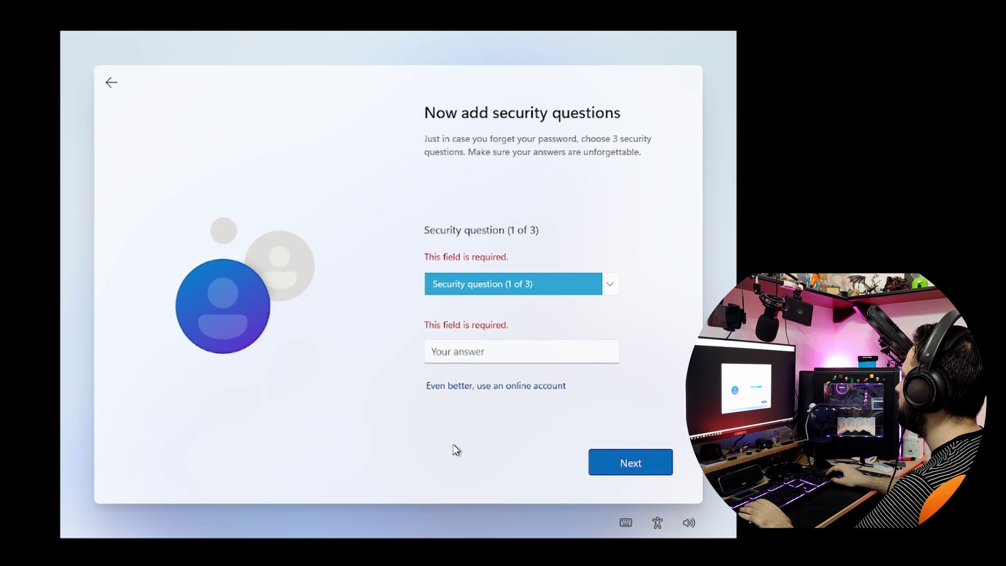
left_click(456, 347)
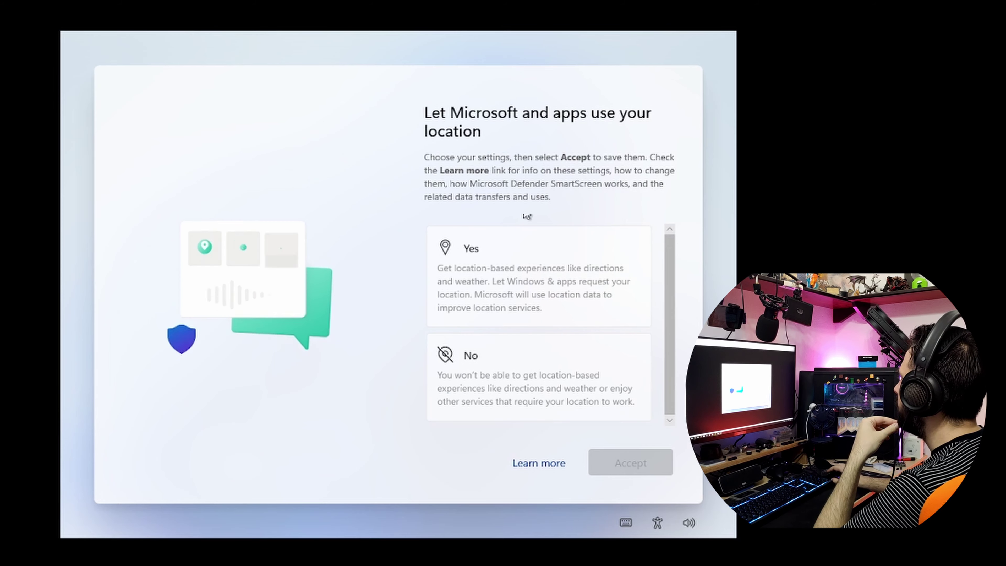
Step: Decline location access for Microsoft and apps, and decline Find my device
left_click(500, 358)
left_click(609, 463)
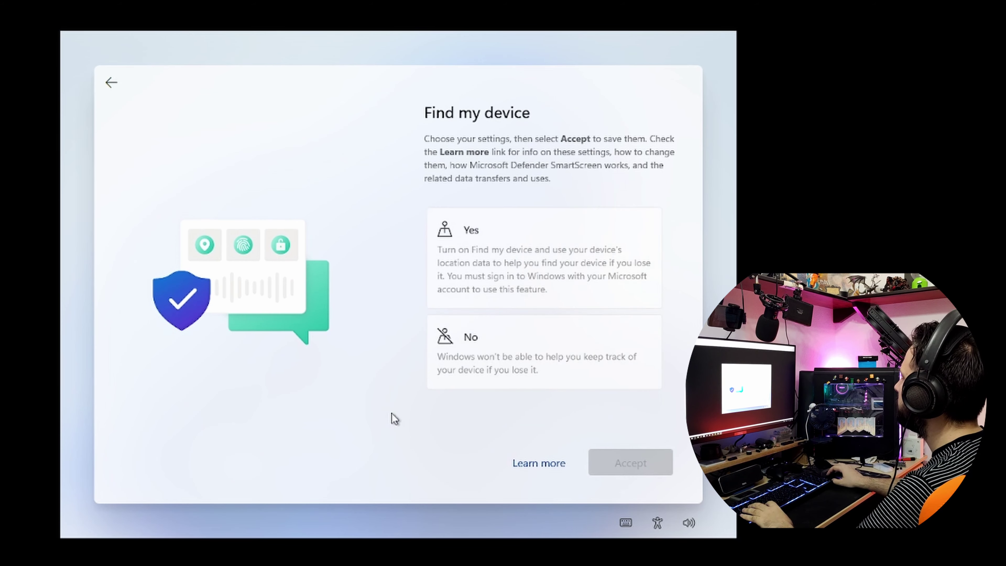
left_click(511, 368)
left_click(625, 461)
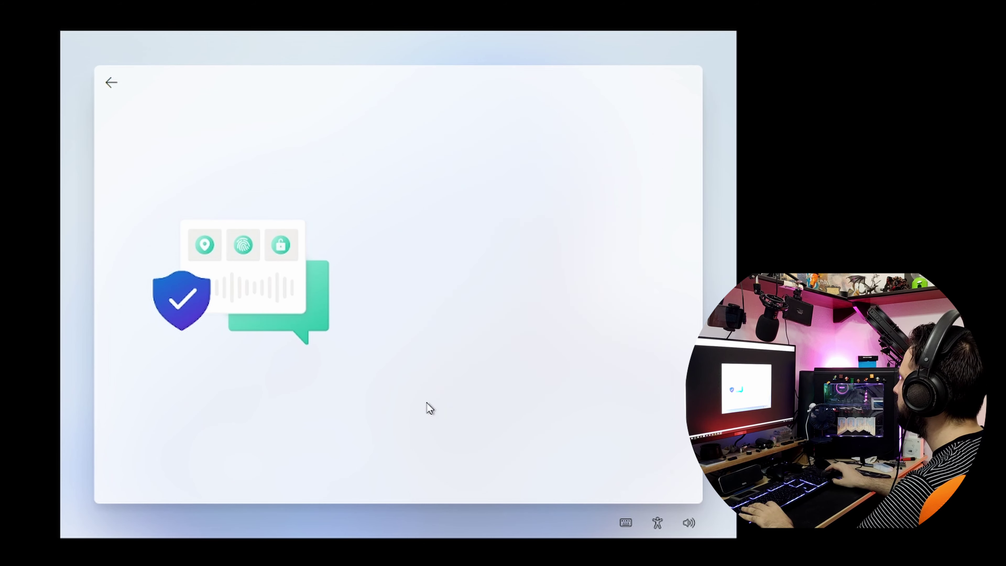
Step: Limit diagnostic data to Required only and decline Improve inking & typing
scroll(540, 417, "down", 3)
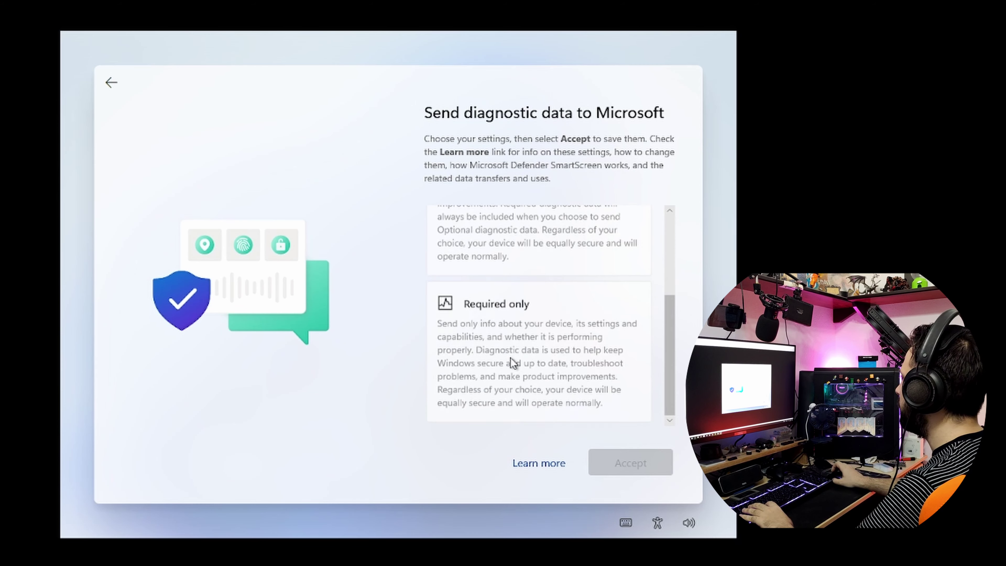
left_click(532, 377)
left_click(630, 462)
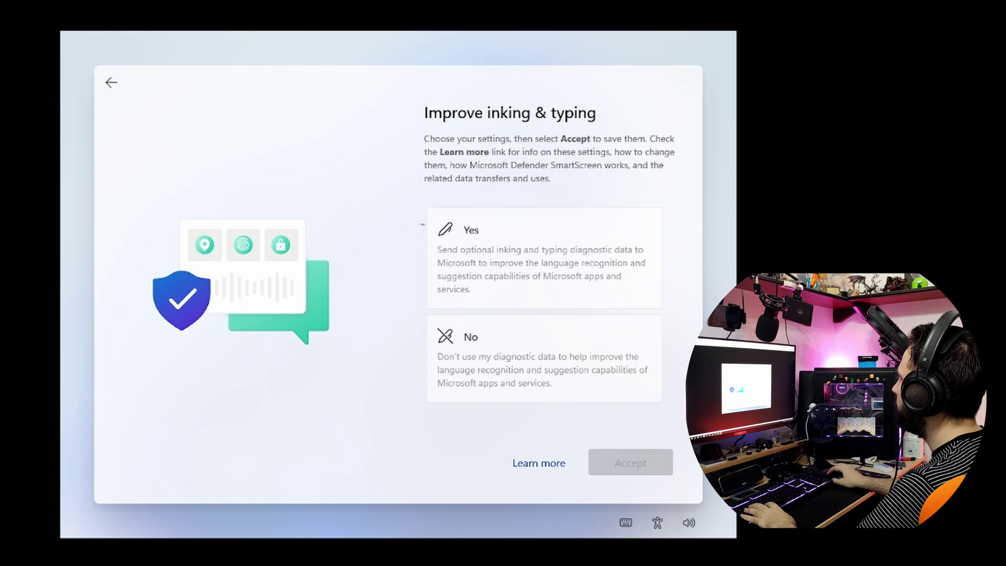
left_click(518, 357)
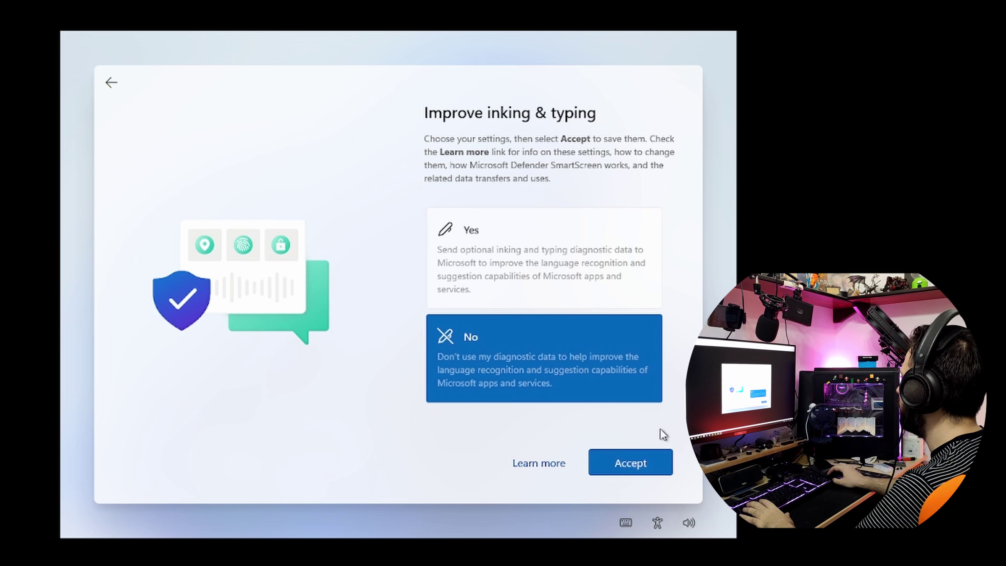
left_click(646, 466)
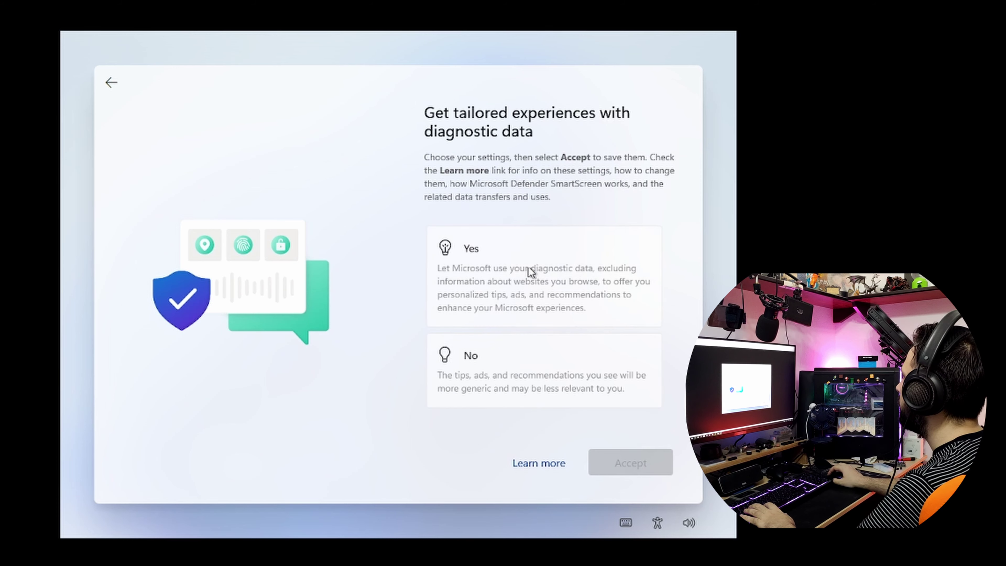
Step: Decline tailored experiences with diagnostic data and decline the use of an advertising ID by apps
left_click(493, 378)
left_click(630, 462)
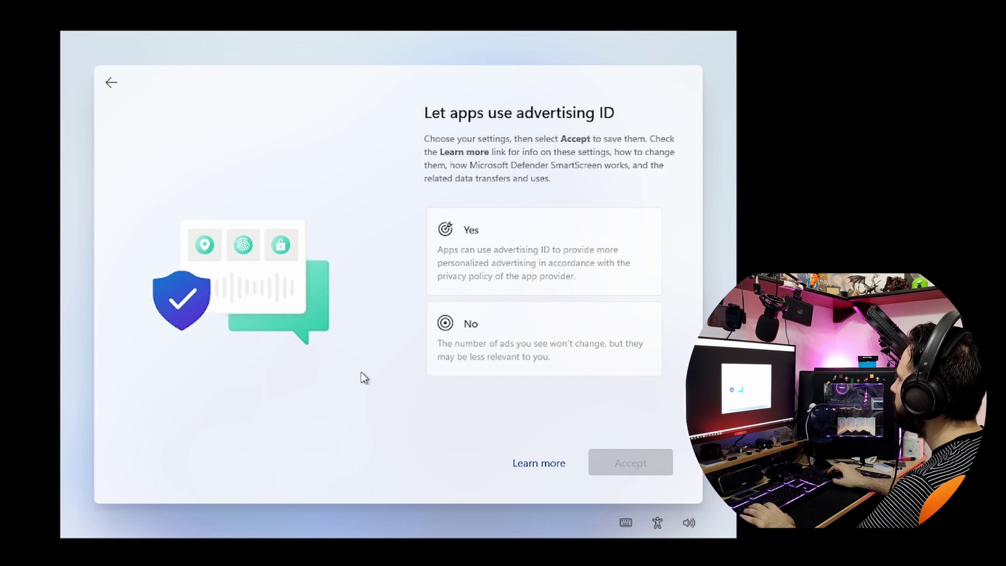
left_click(492, 352)
left_click(609, 472)
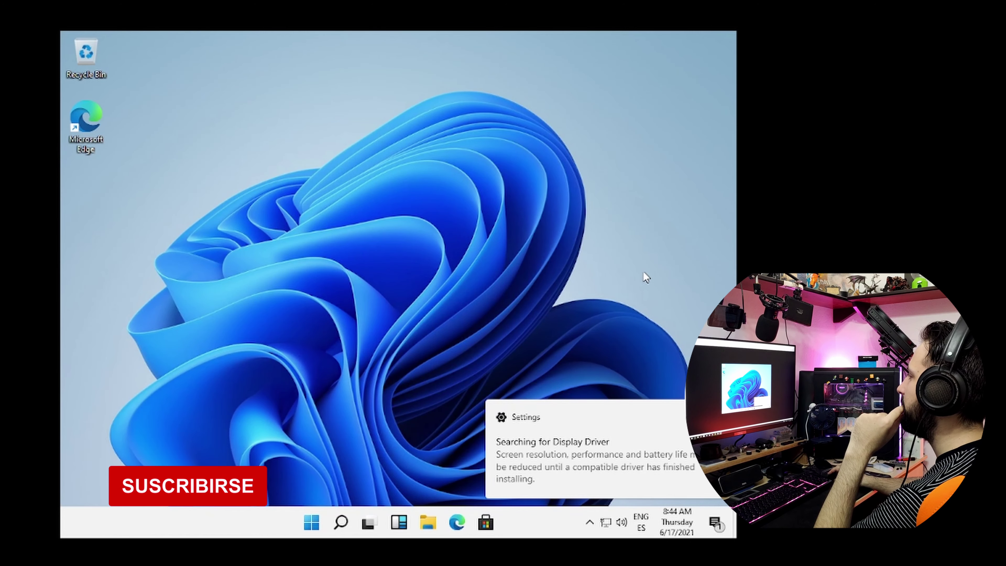
Step: Look over the pinned and recommended items in the Start menu, and close it
key("super")
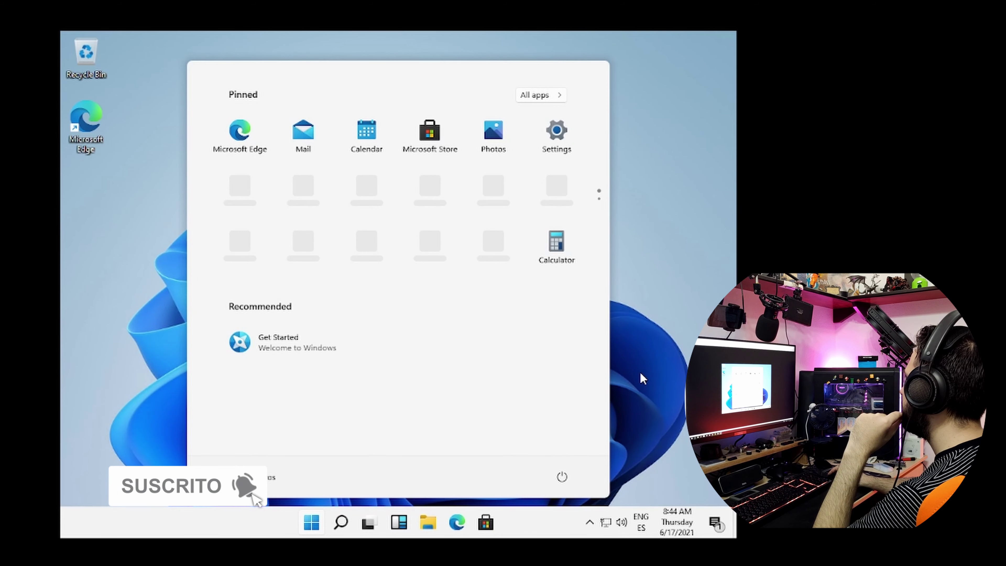
key("super")
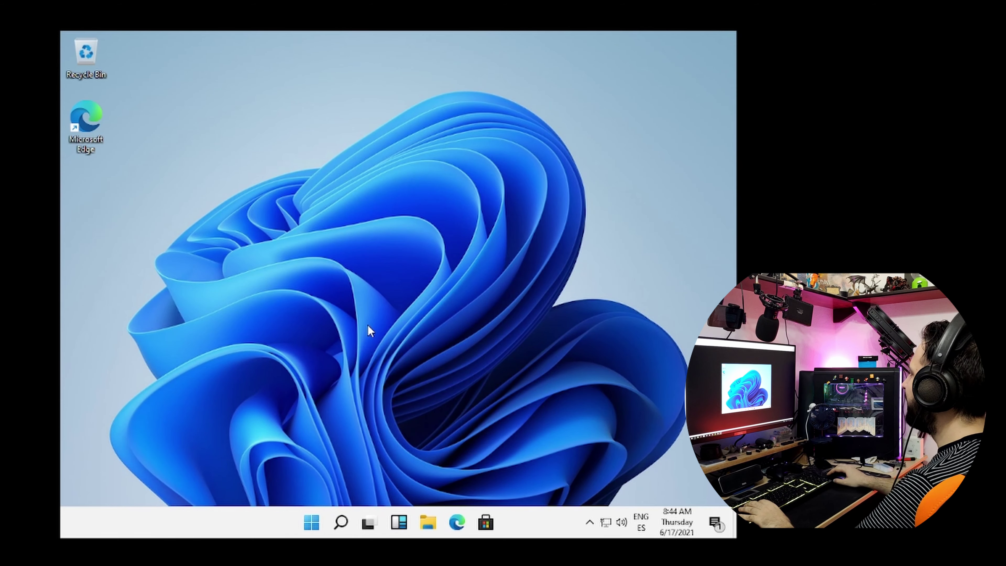
Step: Open the display settings from the desktop and bring up the list of available display resolutions
right_click(388, 270)
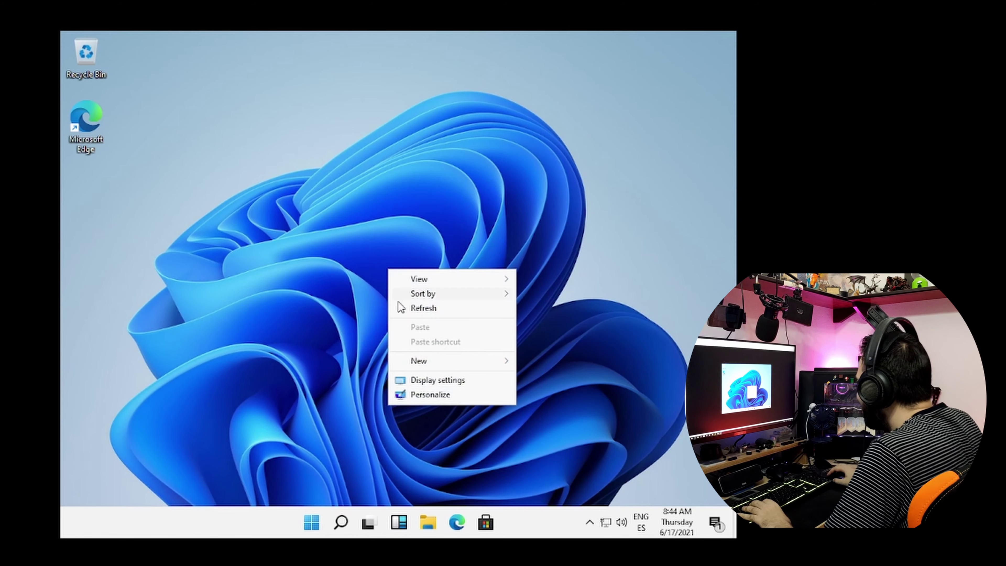
left_click(436, 380)
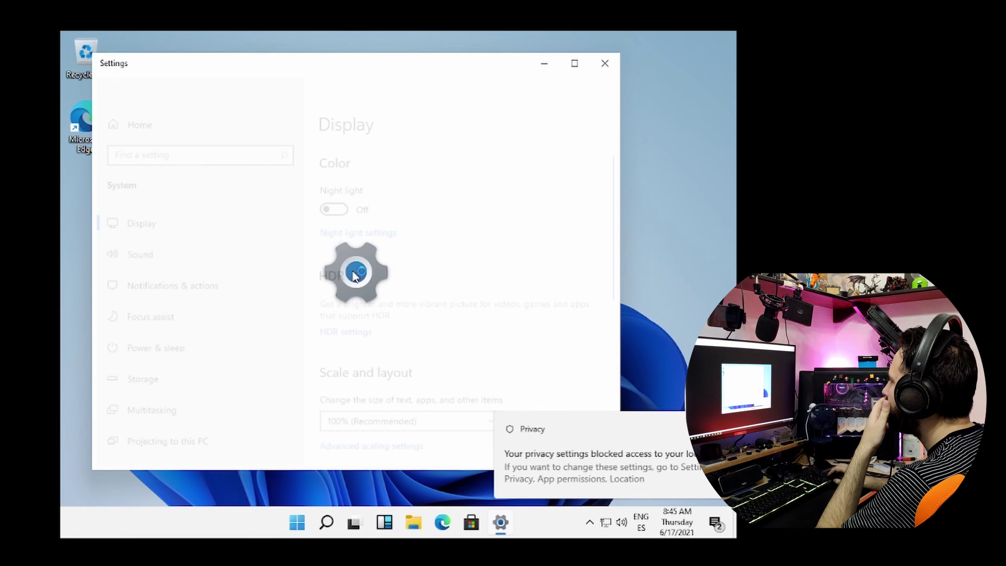
scroll(401, 285, "down", 5)
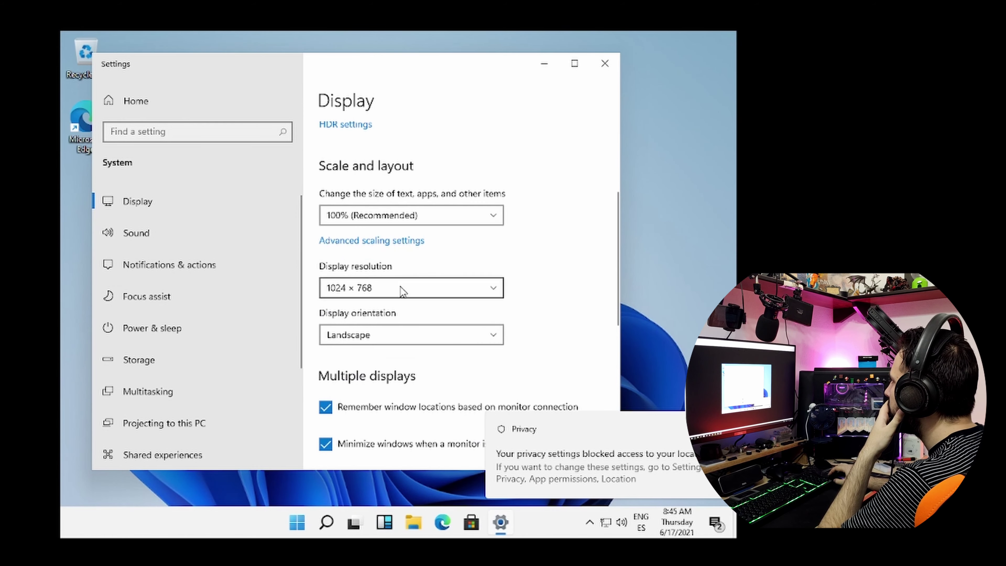
left_click(401, 289)
scroll(403, 292, "up", 3)
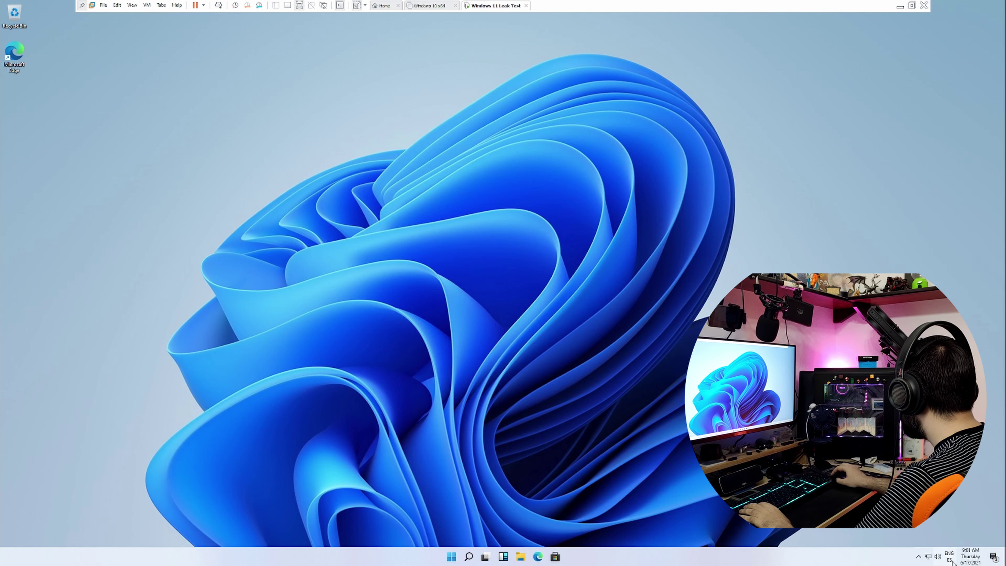
Step: Review the pending system notifications in the notification center, and close it
left_click(991, 559)
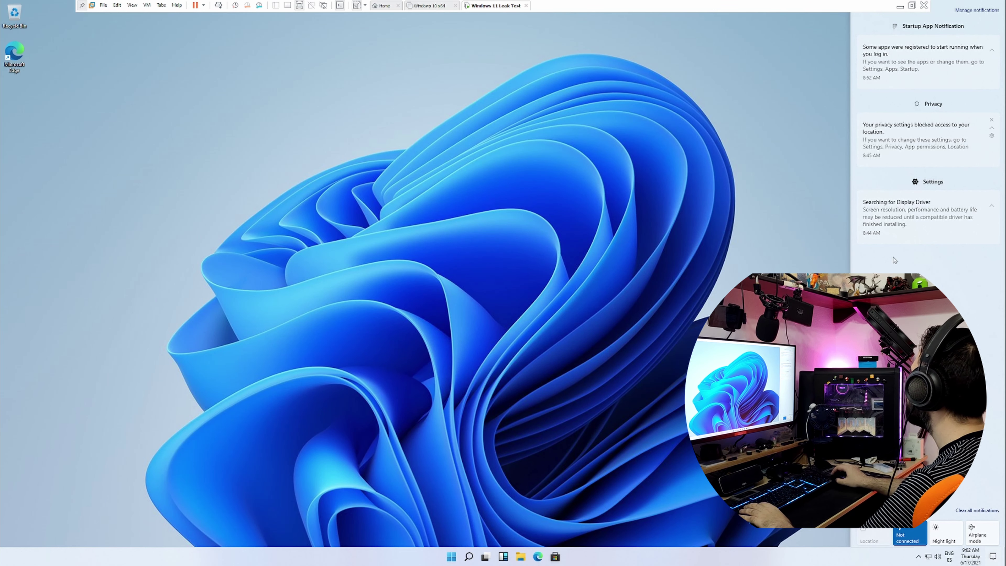
mouse_move(932, 202)
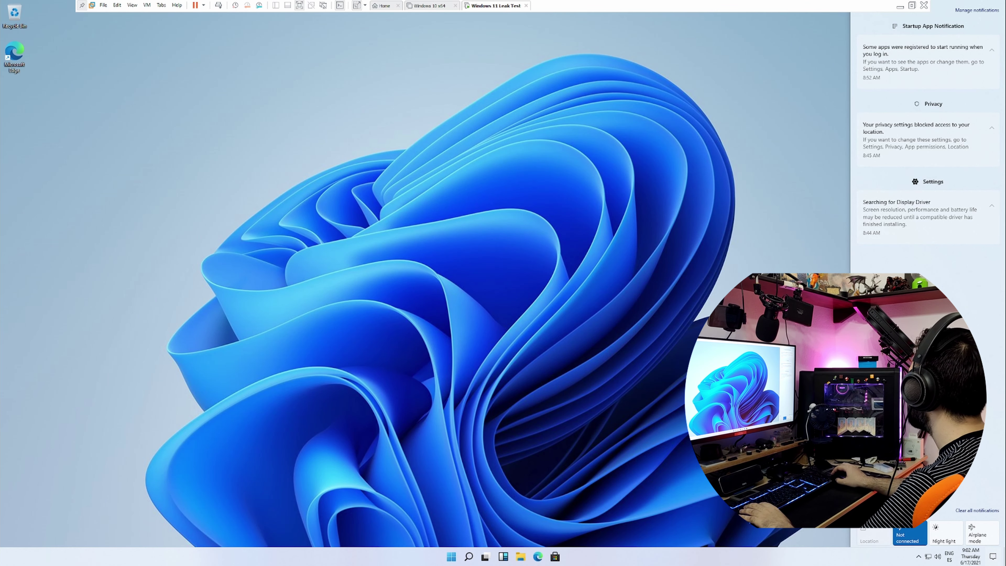
left_click(998, 558)
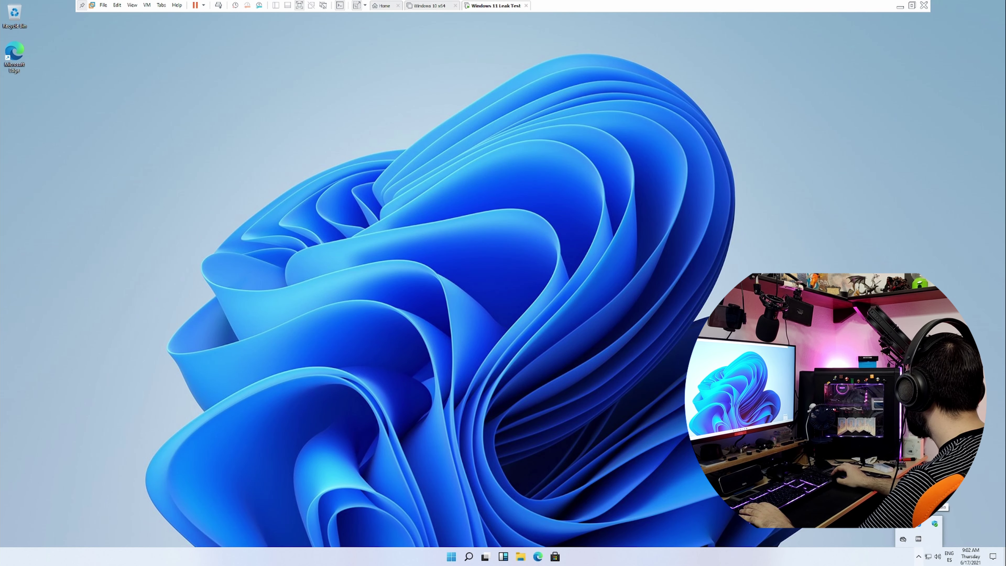
Step: View the clock and calendar, and look over the power options in the Start menu
left_click(970, 556)
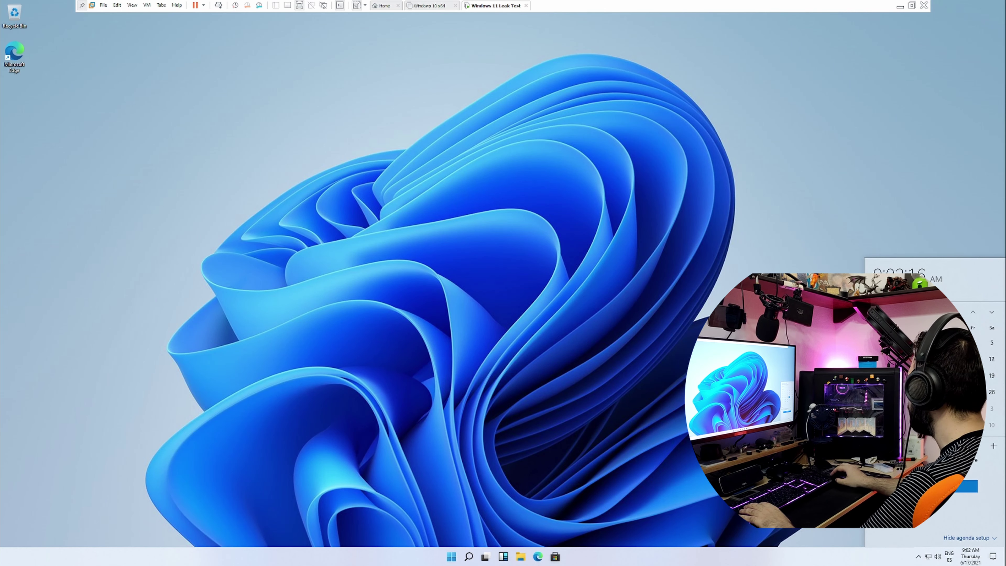
left_click(662, 470)
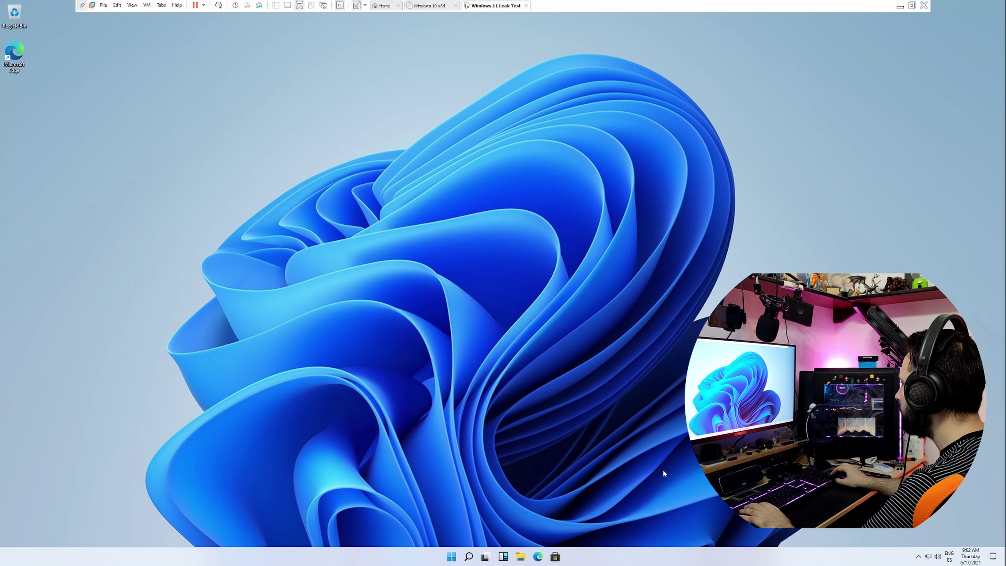
left_click(451, 557)
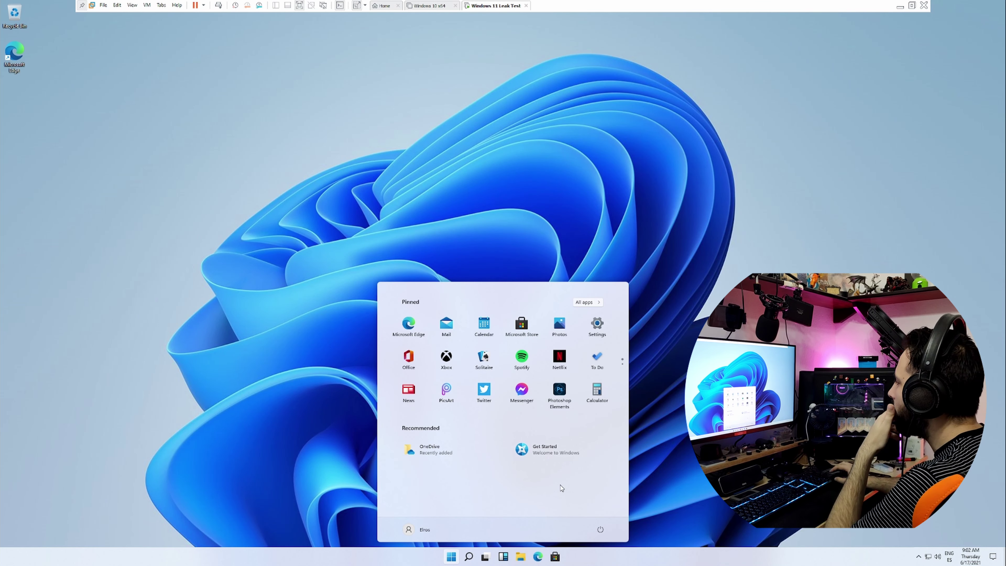
left_click(601, 529)
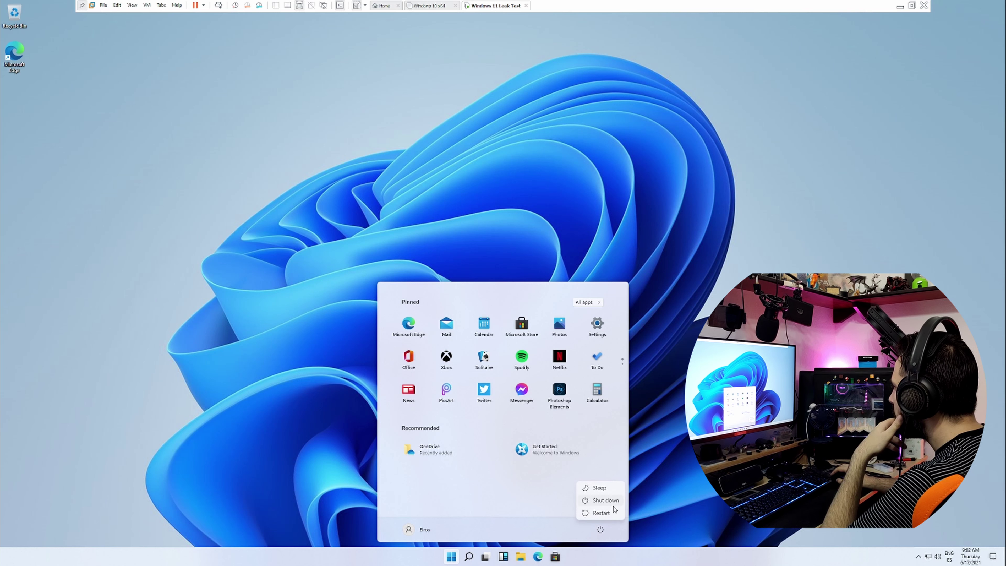
left_click(513, 499)
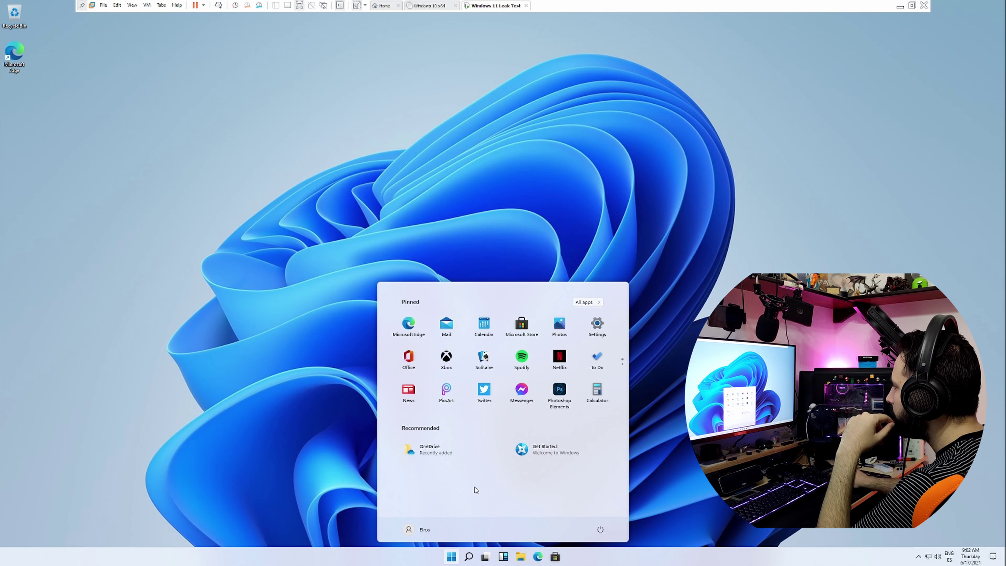
Step: Compare the taskbar search panel with the Start menu by switching between the two
left_click(474, 555)
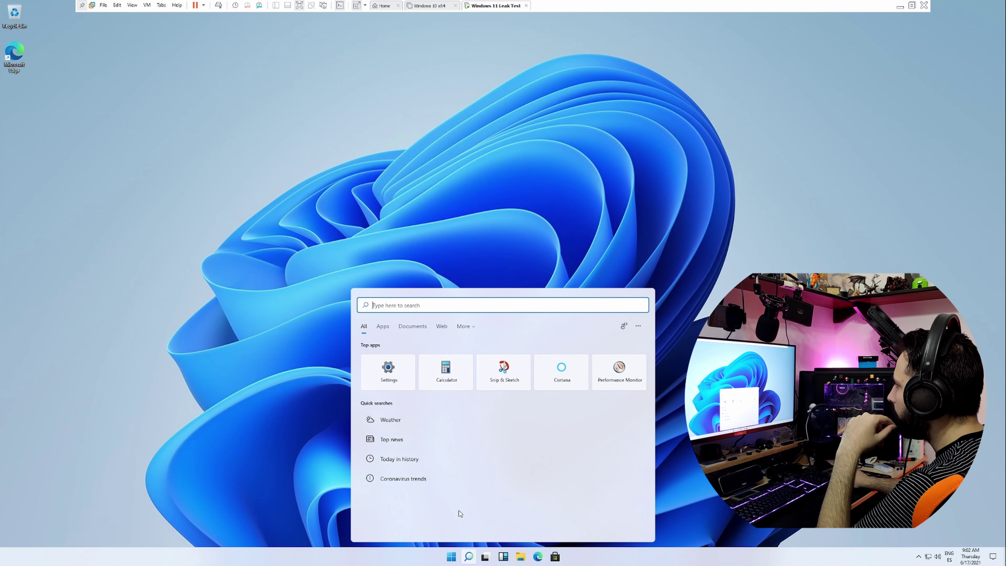
left_click(452, 557)
left_click(469, 557)
left_click(455, 560)
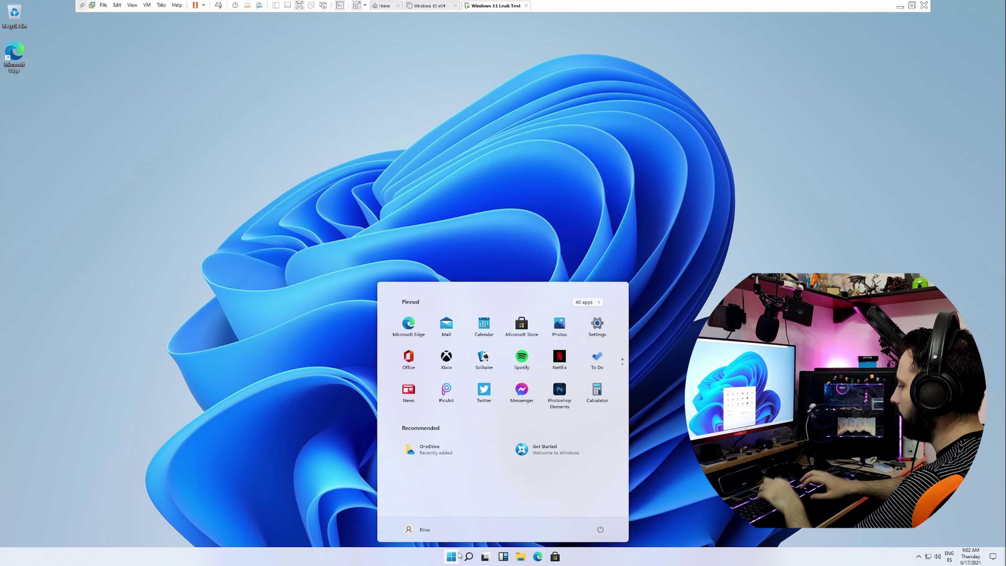
type("jkfk")
key("BackSpace")
key("BackSpace")
key("BackSpace")
key("BackSpace")
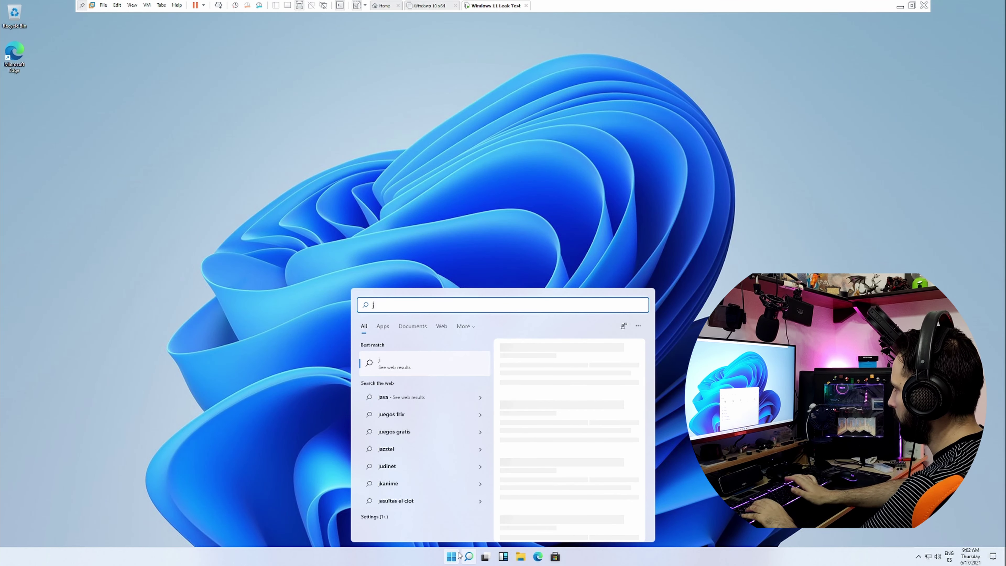
Step: Search the system for "windows 11", look over the suggestions, and clear the query
type("windows 11")
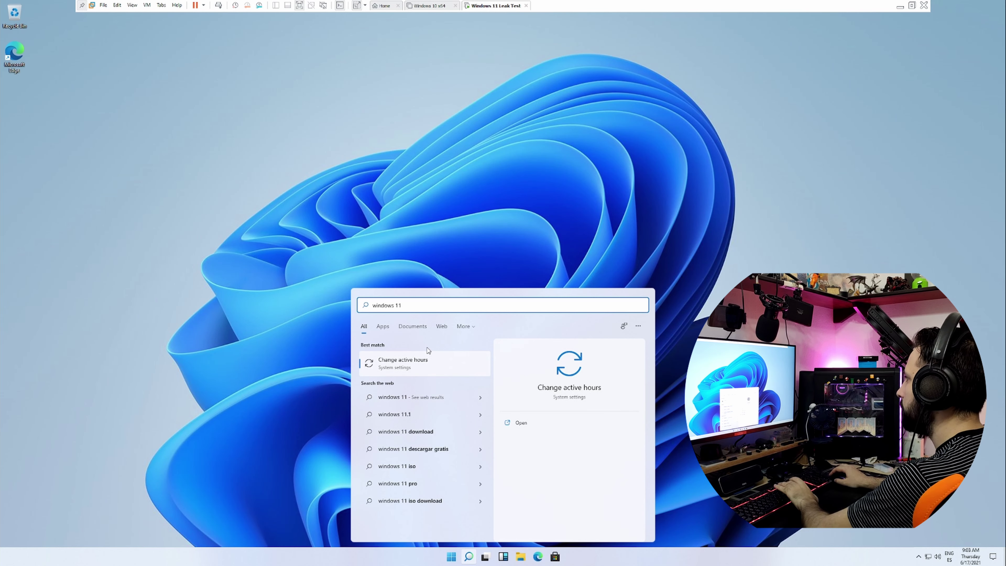
key("BackSpace")
key("BackSpace")
key("BackSpace")
key("BackSpace")
key("BackSpace")
key("BackSpace")
key("BackSpace")
key("BackSpace")
key("BackSpace")
key("BackSpace")
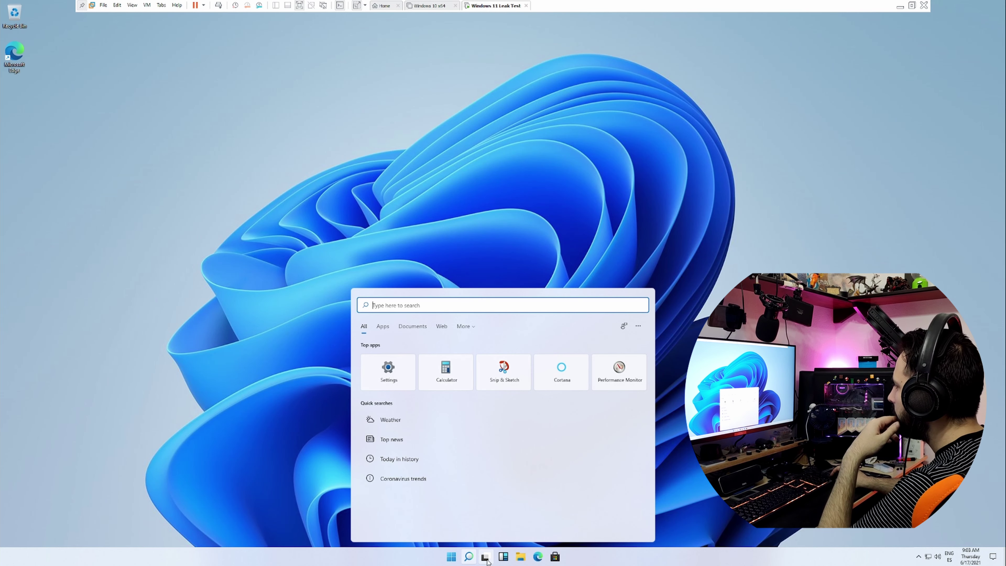
Step: Look at the virtual desktops in Task View and at the Windows Dashboard widgets pane, and close it
left_click(487, 558)
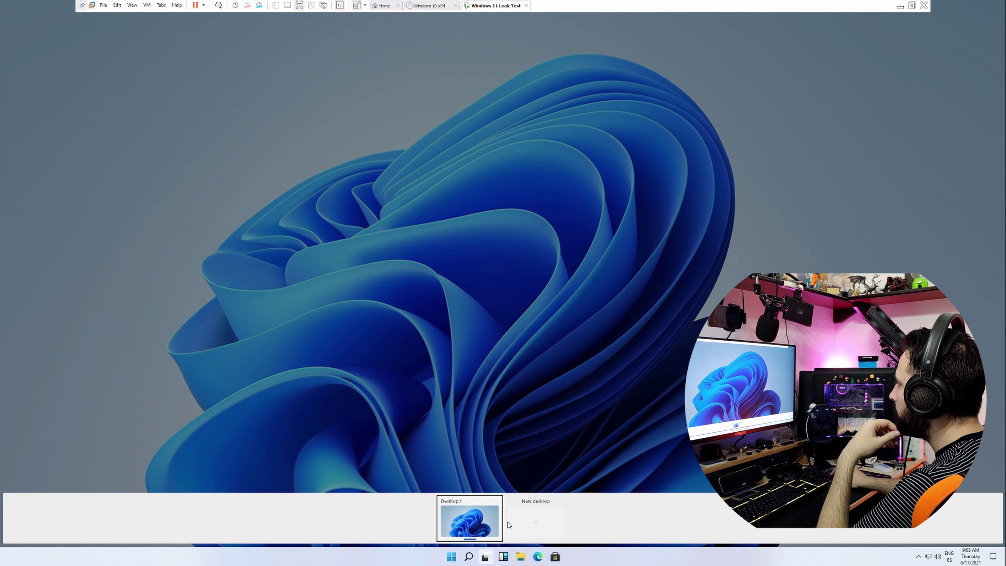
left_click(503, 558)
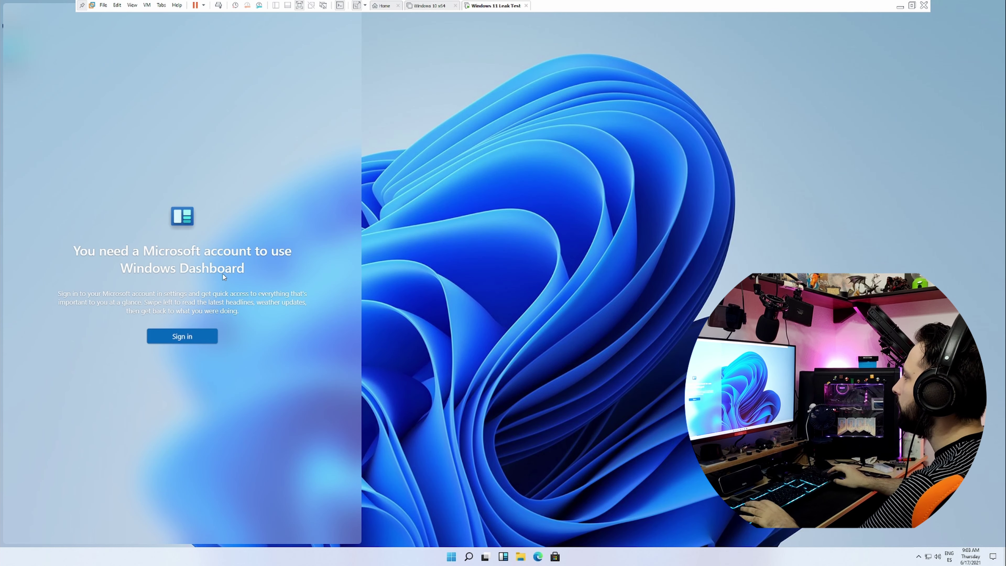
left_click(585, 289)
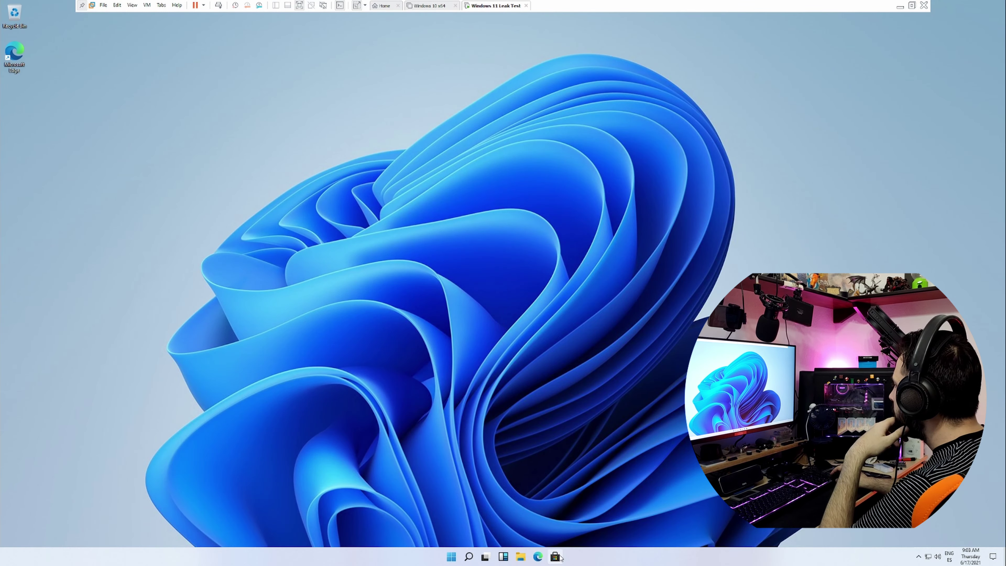
Step: Open the Microsoft Store maximized, browse its home page, and close it
left_click(556, 557)
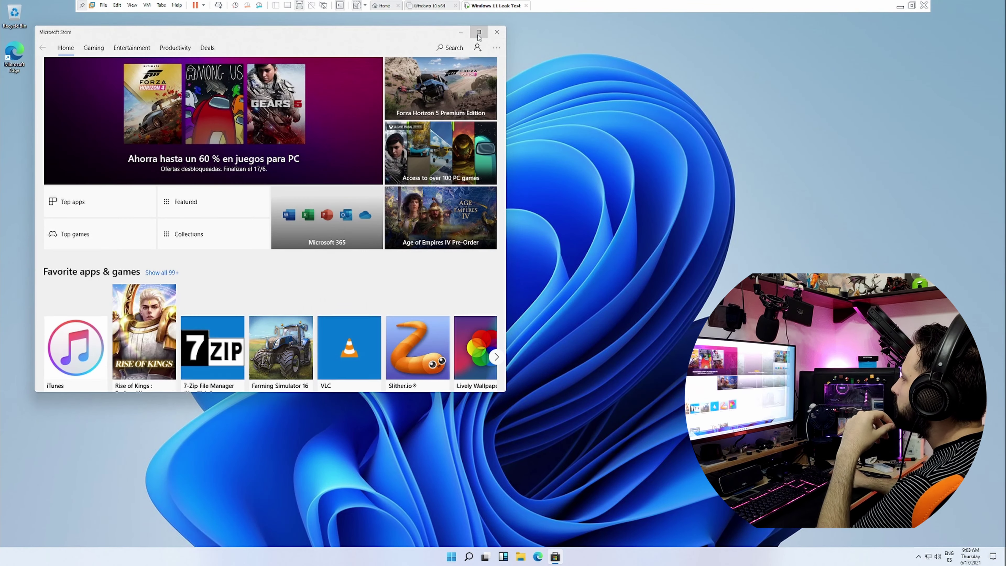
left_click(478, 33)
scroll(476, 222, "down", 15)
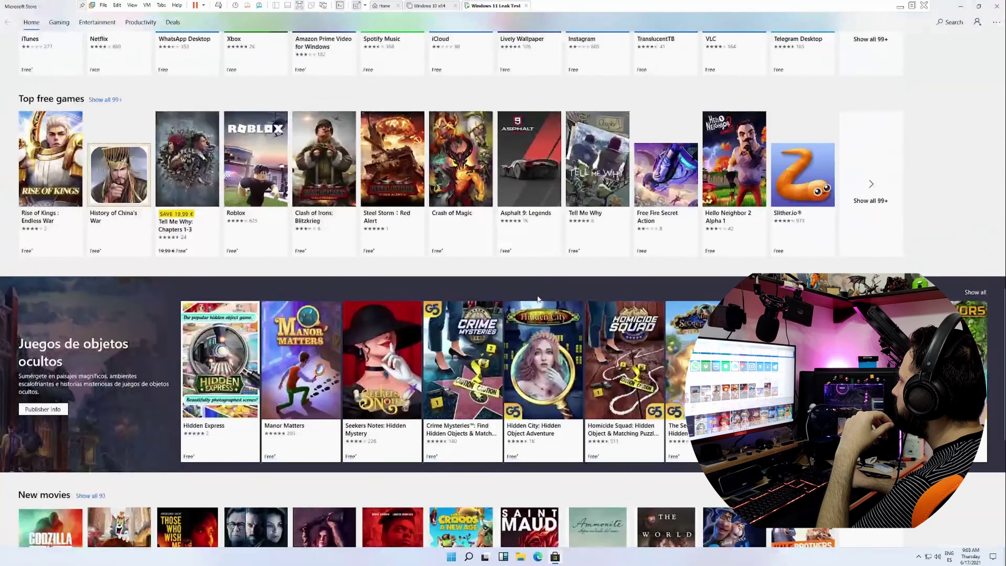
scroll(538, 298, "up", 15)
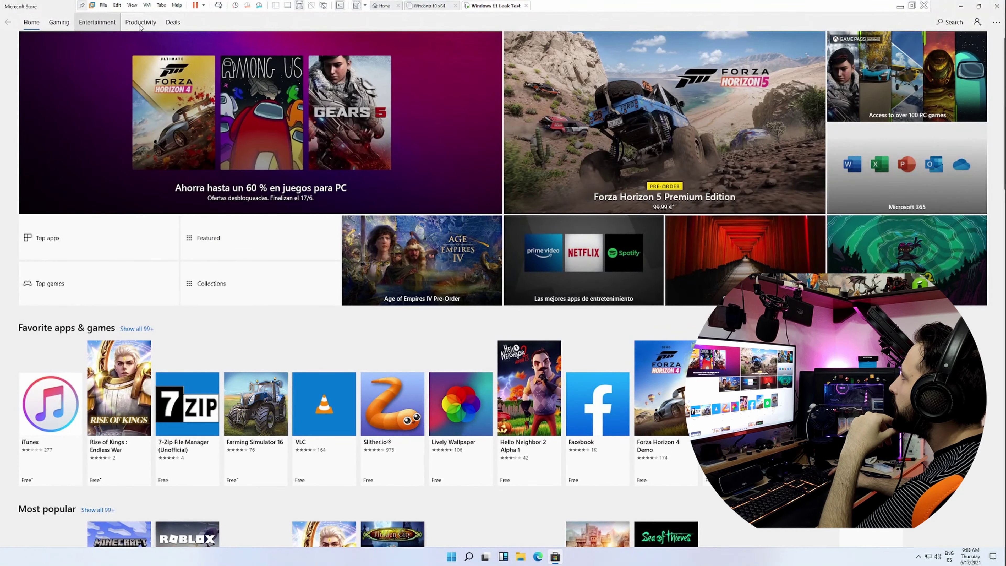
key("alt+F4")
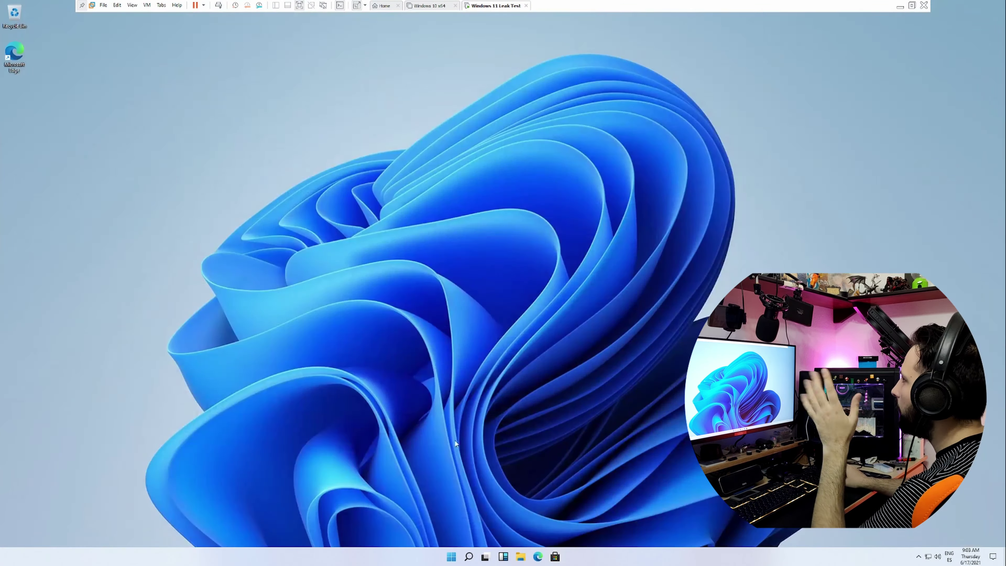
Step: Open File Explorer, show the available snap layouts, and snap its window to the right half of the desktop
left_click(518, 557)
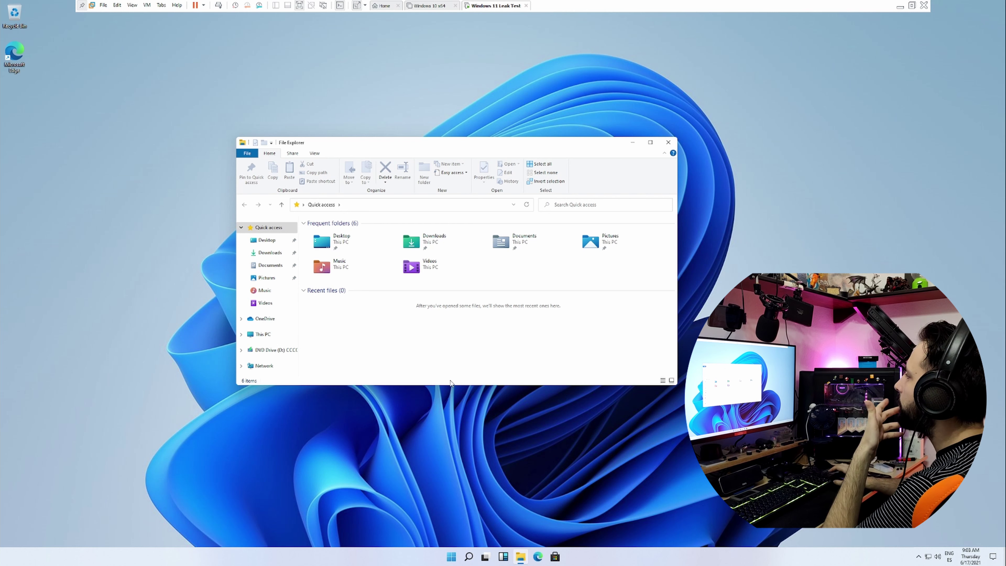
mouse_move(653, 143)
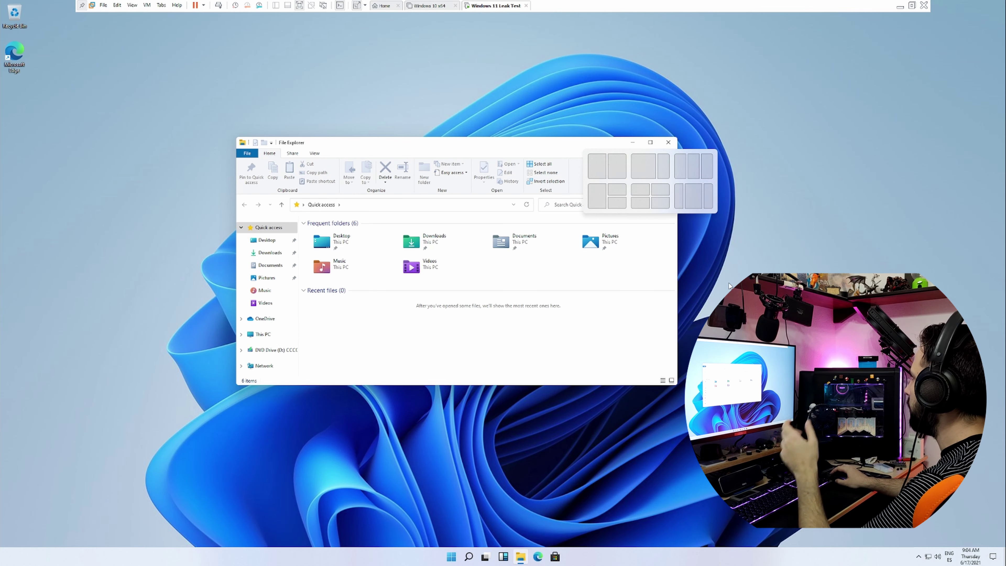
key("super+Right")
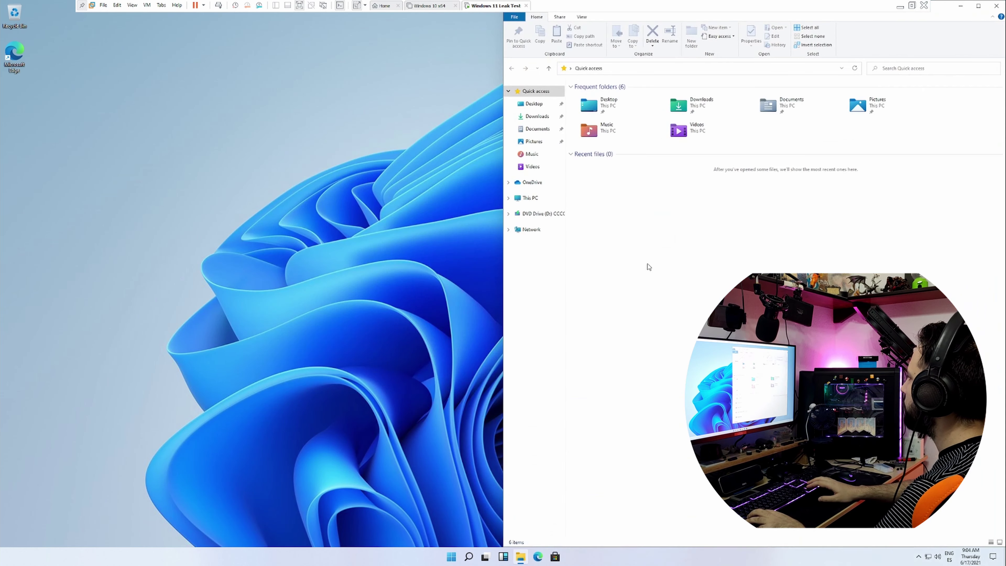
Step: Cycle the File Explorer window through the left, right and maximized positions, and restore it to its floating size
key("super+Left")
key("super+Left")
key("super+Right")
key("super+Right")
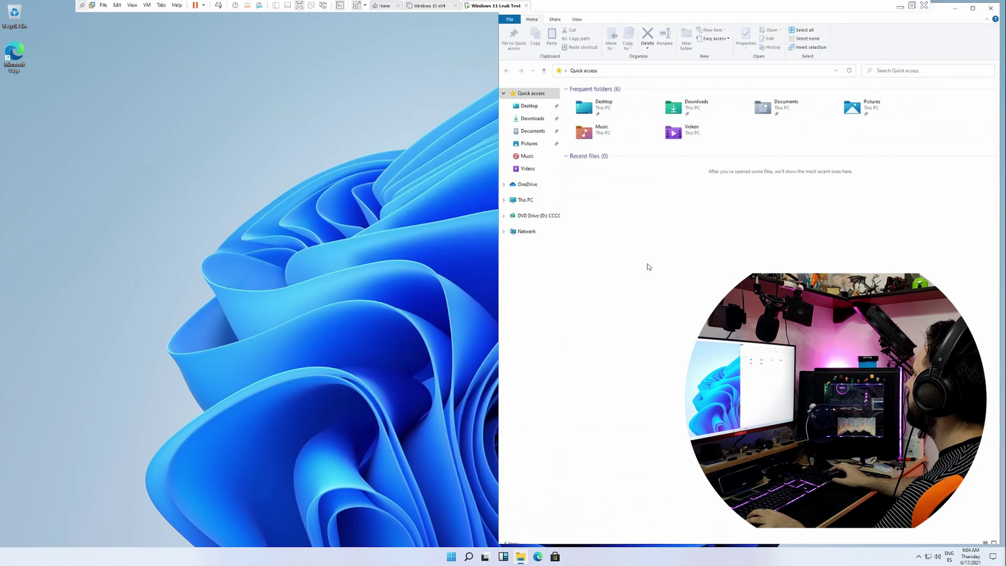
key("super+Up")
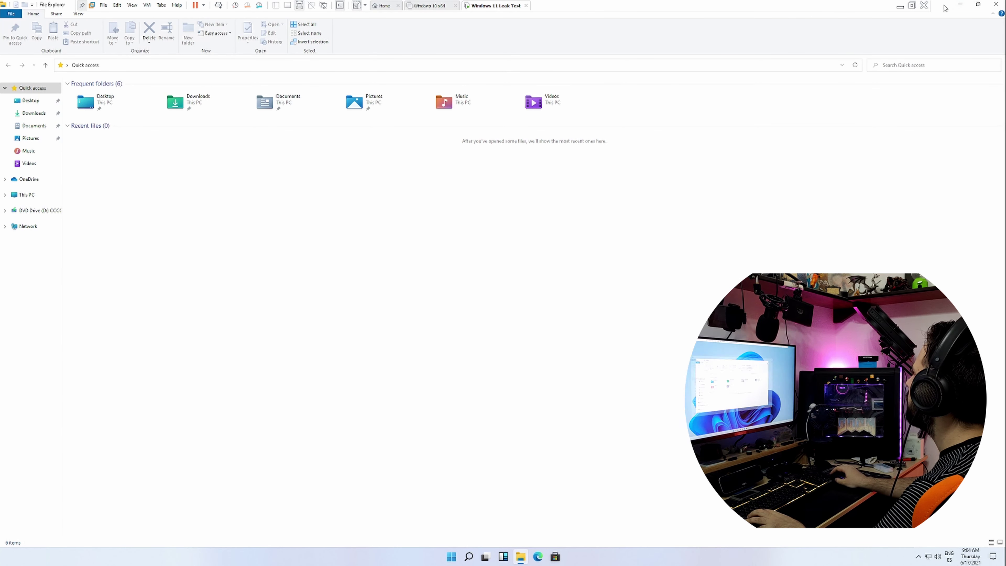
key("super+Down")
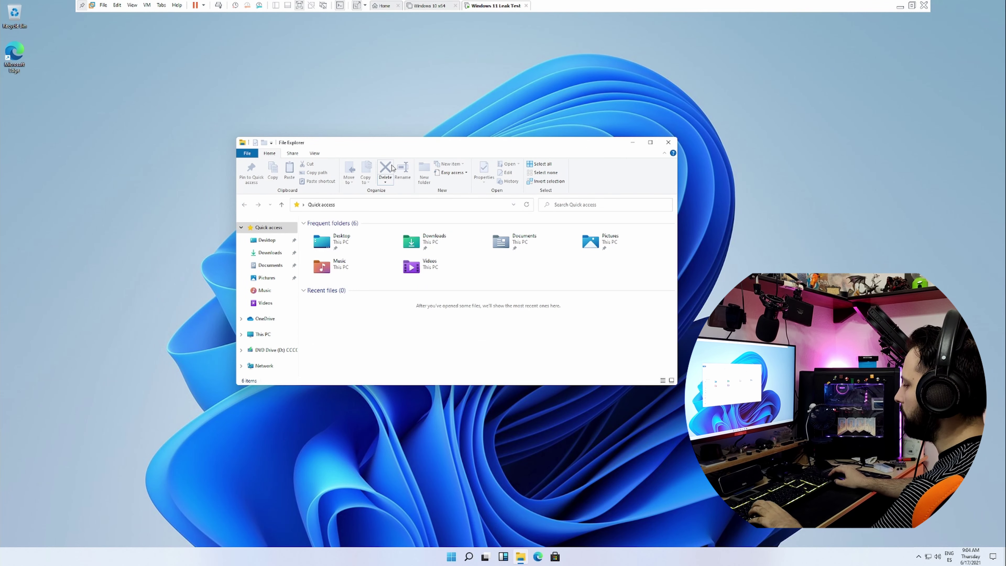
Step: Open a second File Explorer window and arrange both windows side by side, each filling half of the desktop
key("ctrl+n")
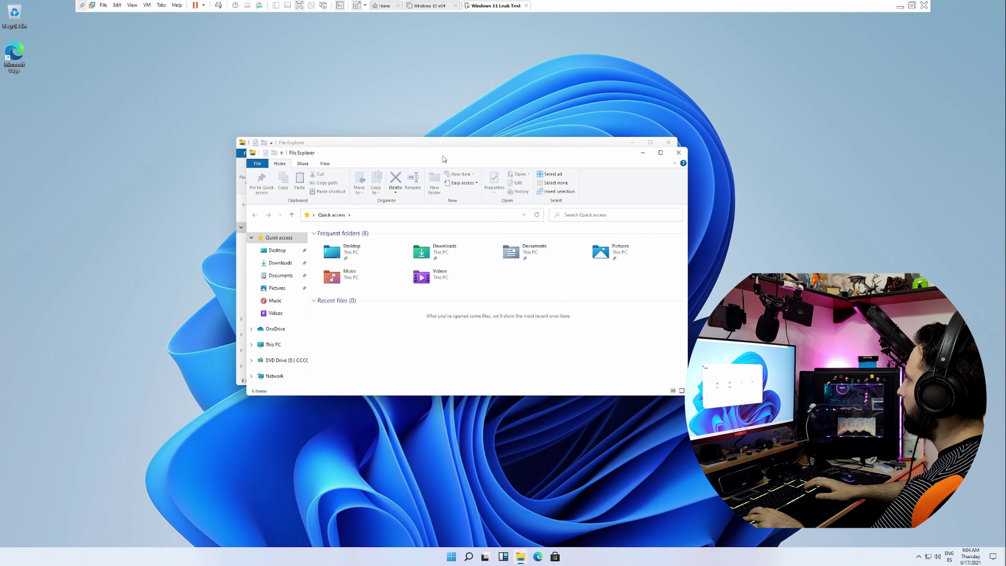
key("super+Left")
key("Return")
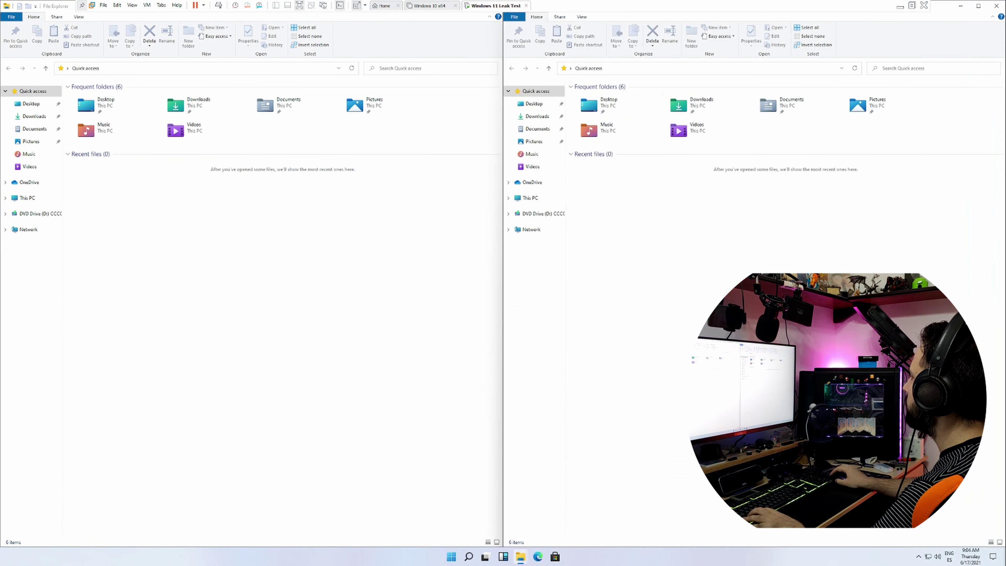
left_click(389, 472)
left_click(652, 472)
left_click(403, 473)
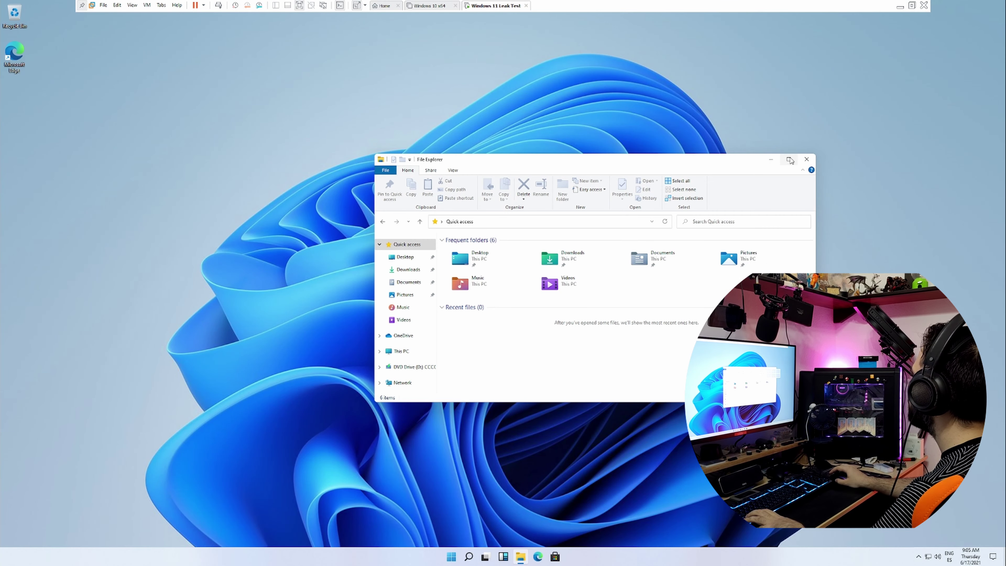
Step: Snap File Explorer to the wide middle zone of the three-column layout, and return it through the right half to a floating window
mouse_move(787, 164)
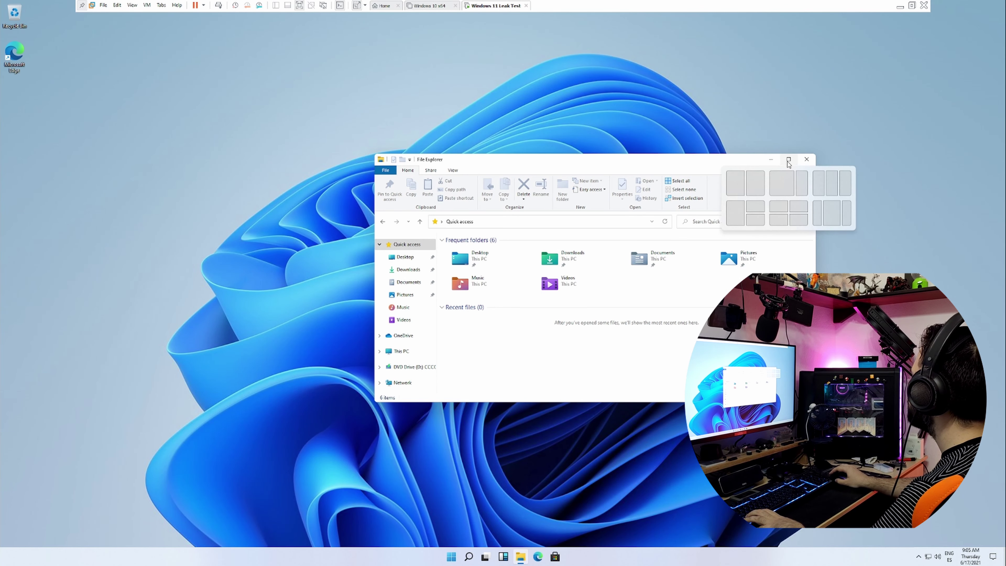
left_click(834, 217)
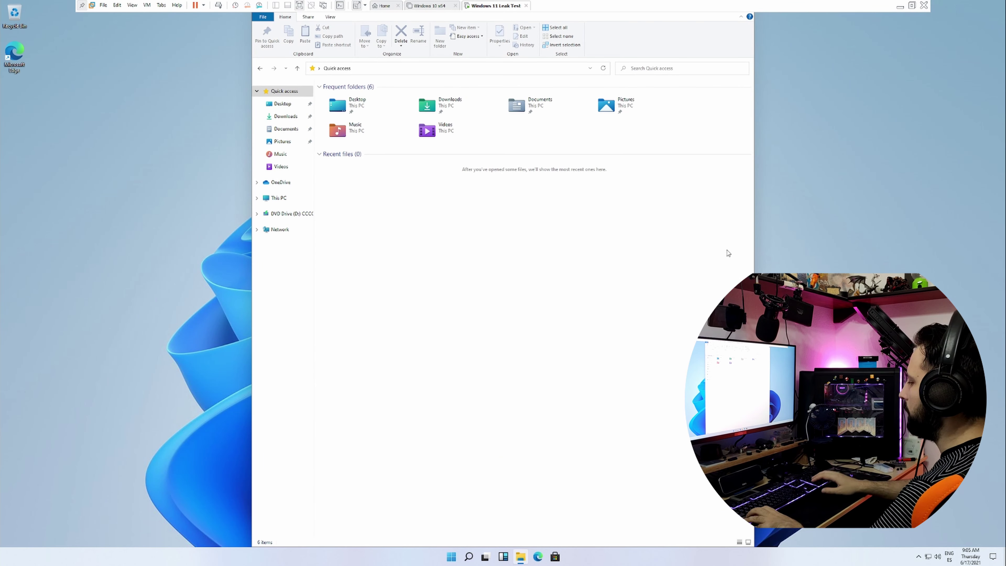
key("super+Right")
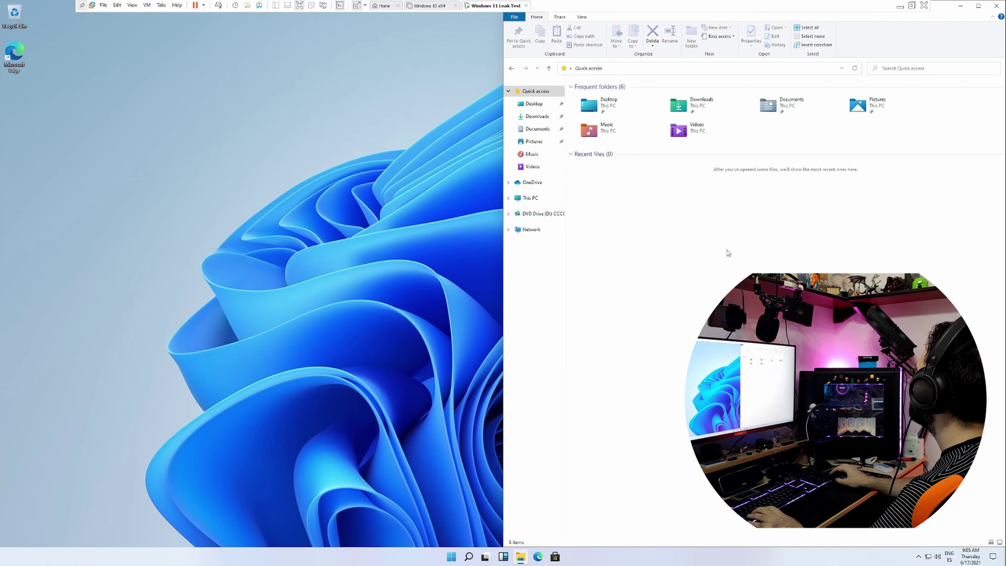
left_click(978, 6)
left_click(978, 6)
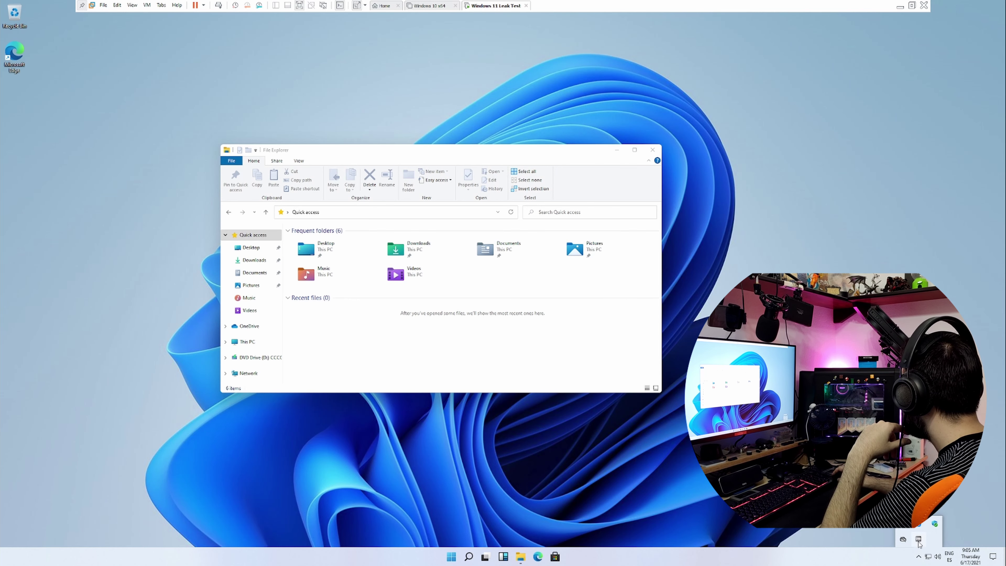
Step: Open the Settings app from the Start menu in a maximized window and go to the System category
left_click(452, 557)
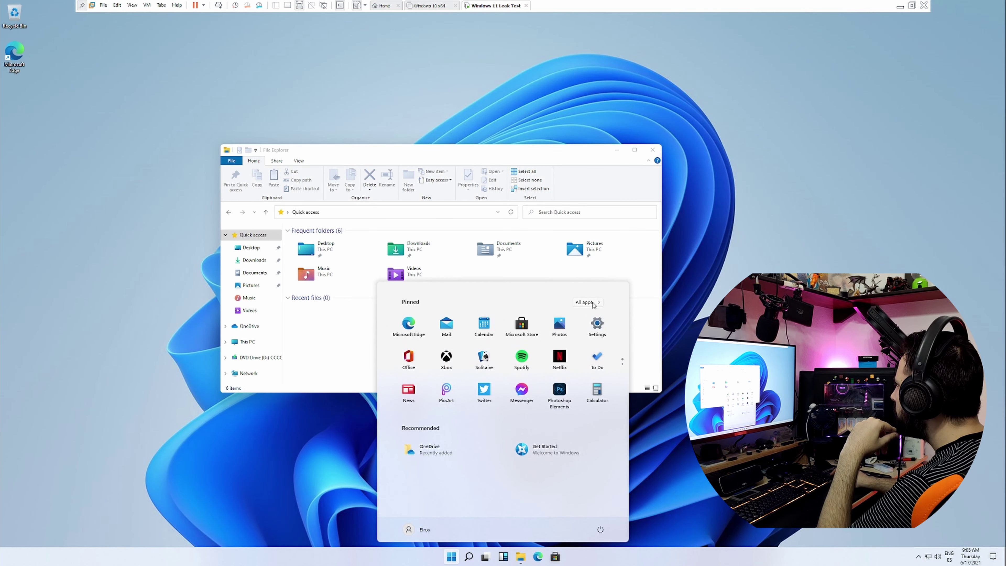
left_click(594, 325)
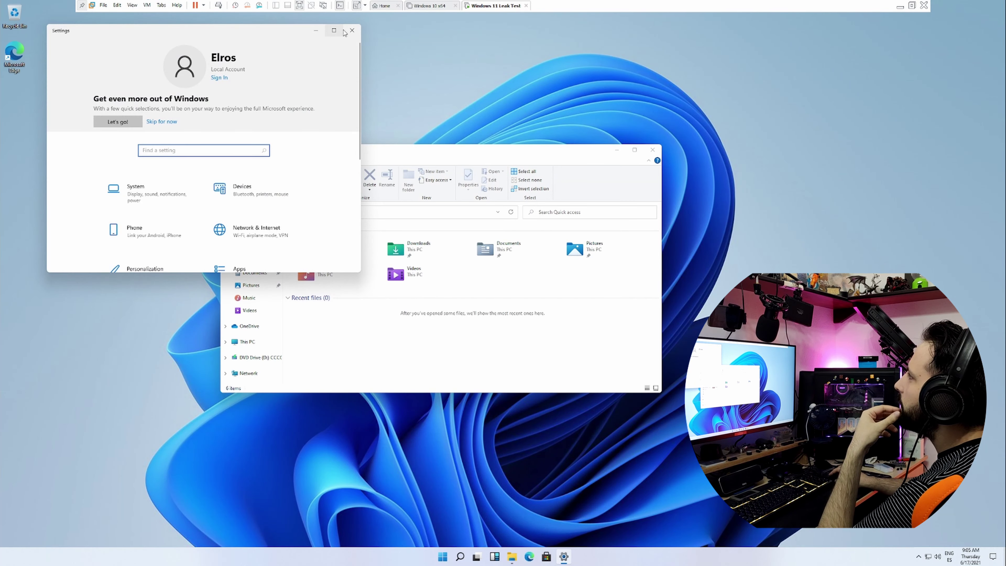
left_click(334, 31)
left_click(303, 140)
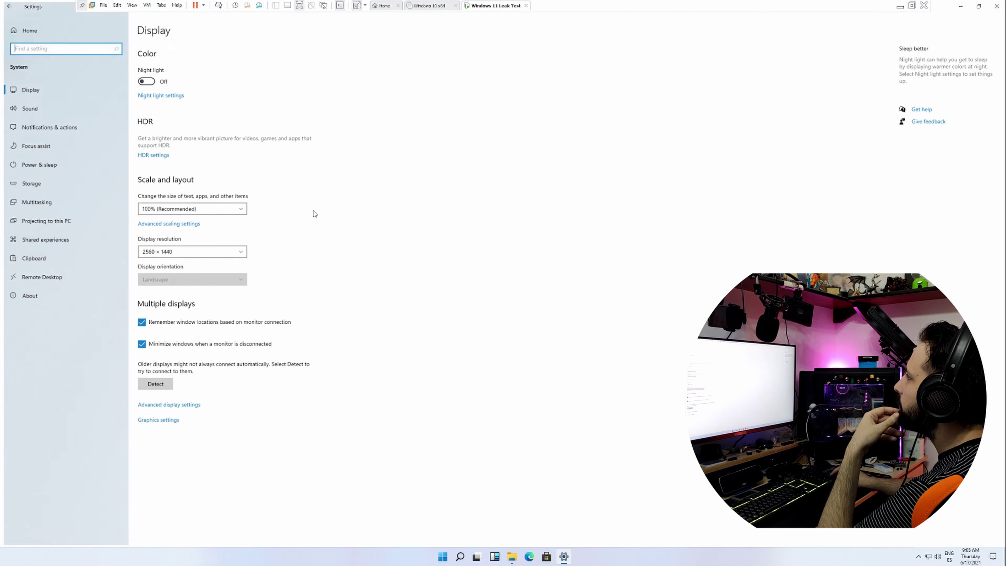
Step: Look through the System settings pages from Sound to Storage, and return to the Settings home page
left_click(34, 126)
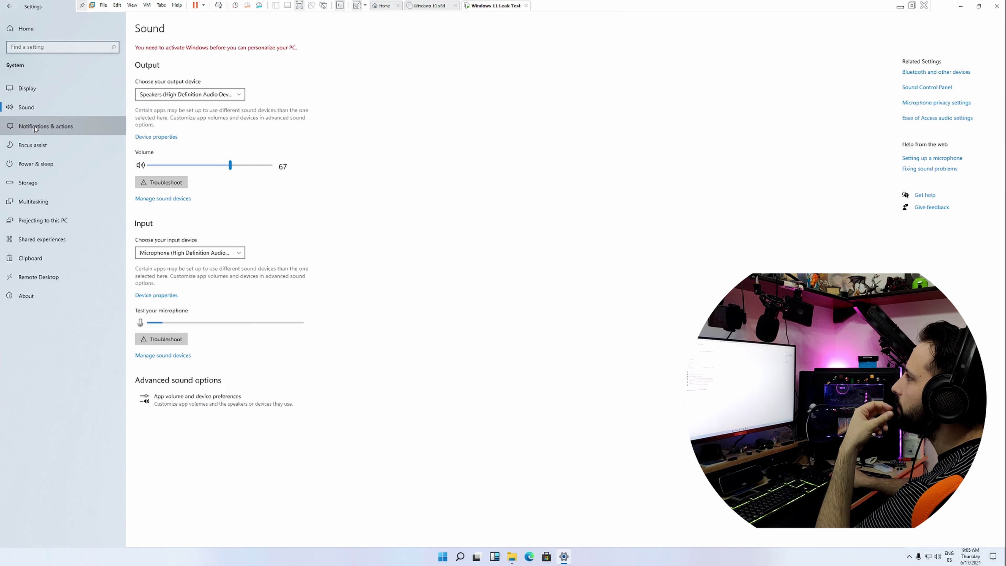
left_click(31, 145)
left_click(30, 164)
left_click(29, 187)
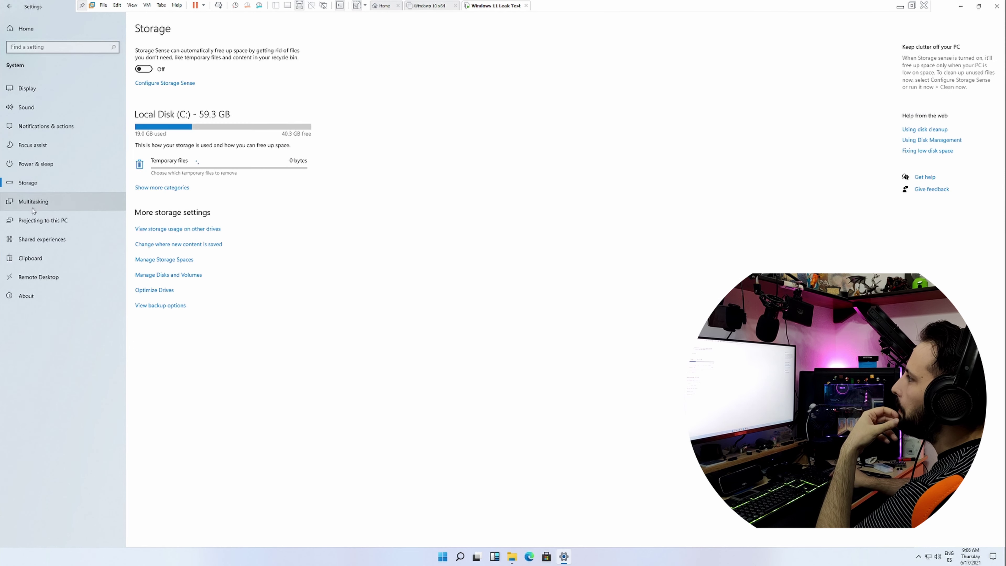
left_click(26, 29)
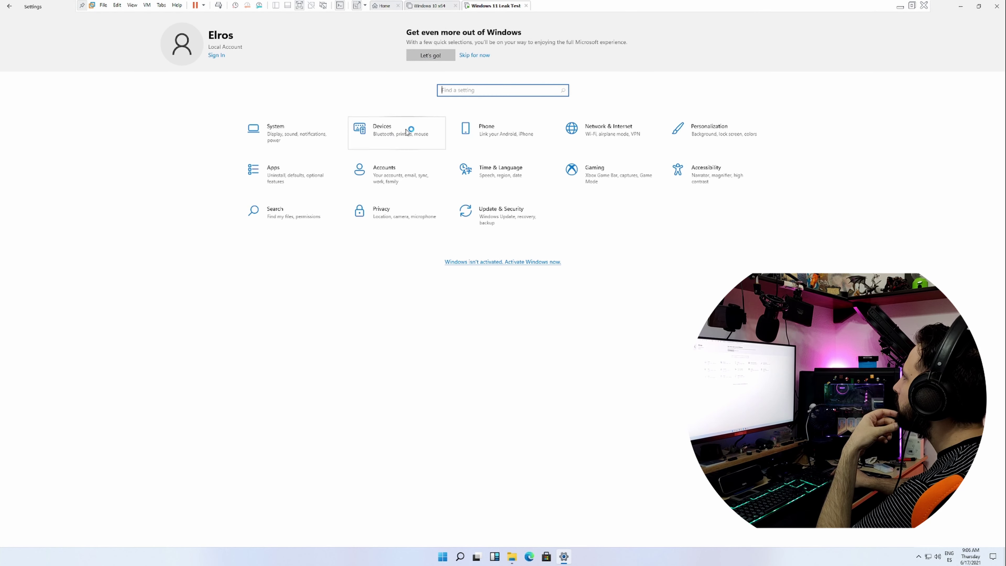
Step: Review Windows Update, Delivery Optimization, Windows Security, Backup and Recovery under Update & Security, and return to the Settings home page
left_click(498, 226)
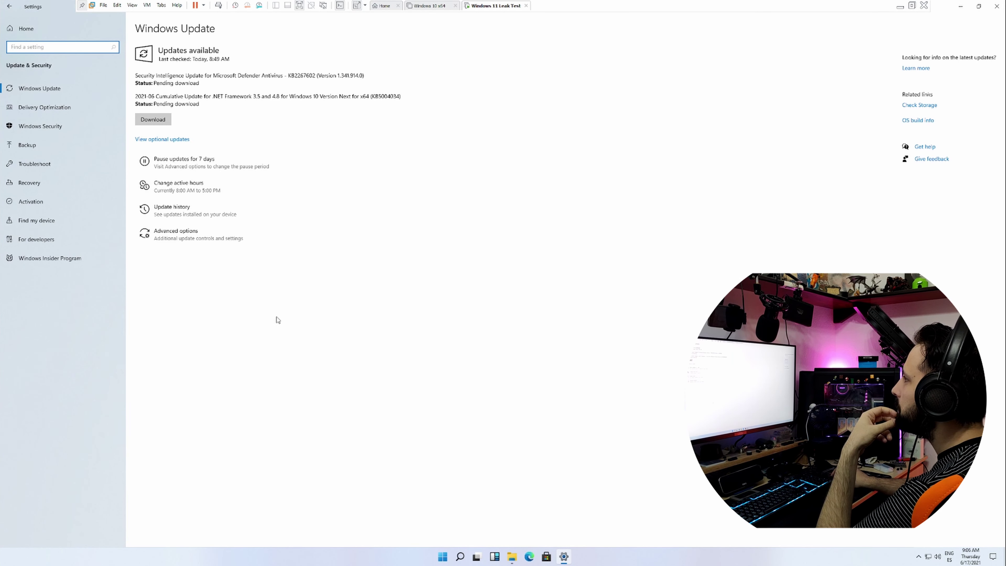
left_click(42, 107)
left_click(36, 128)
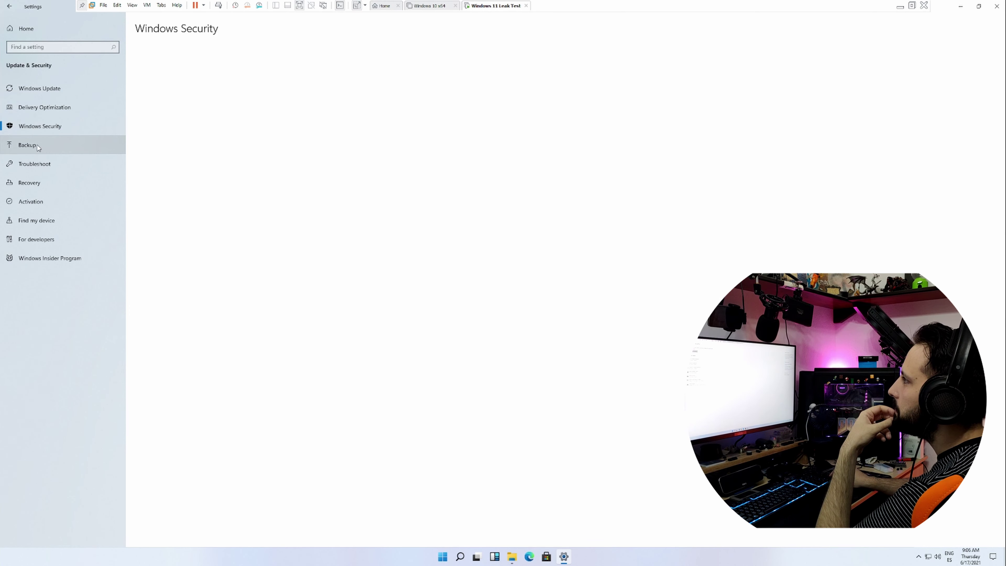
left_click(38, 146)
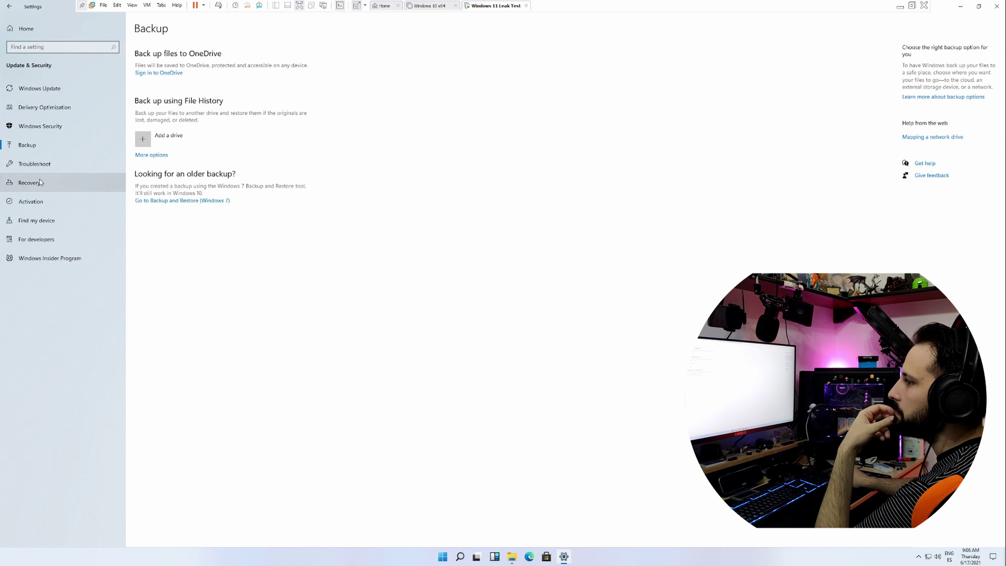
left_click(39, 181)
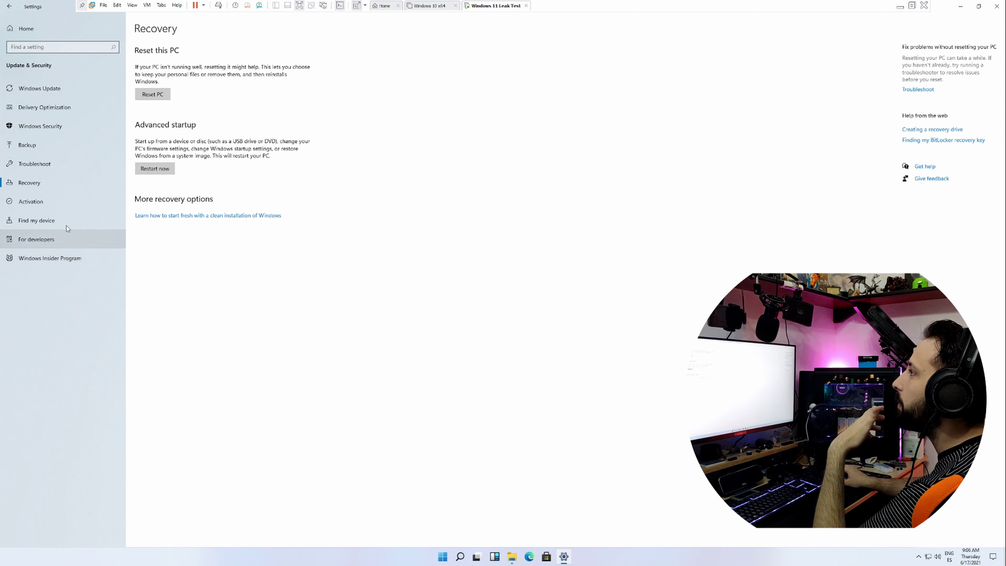
left_click(26, 29)
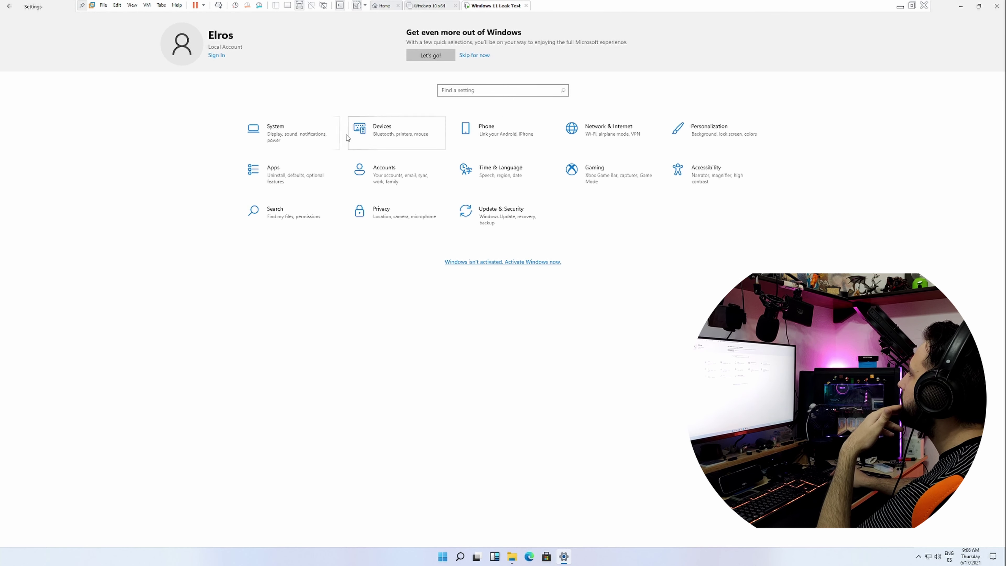
Step: Examine the System pages from Display to Projecting to this PC, check the specifications under About, and close Settings
left_click(280, 142)
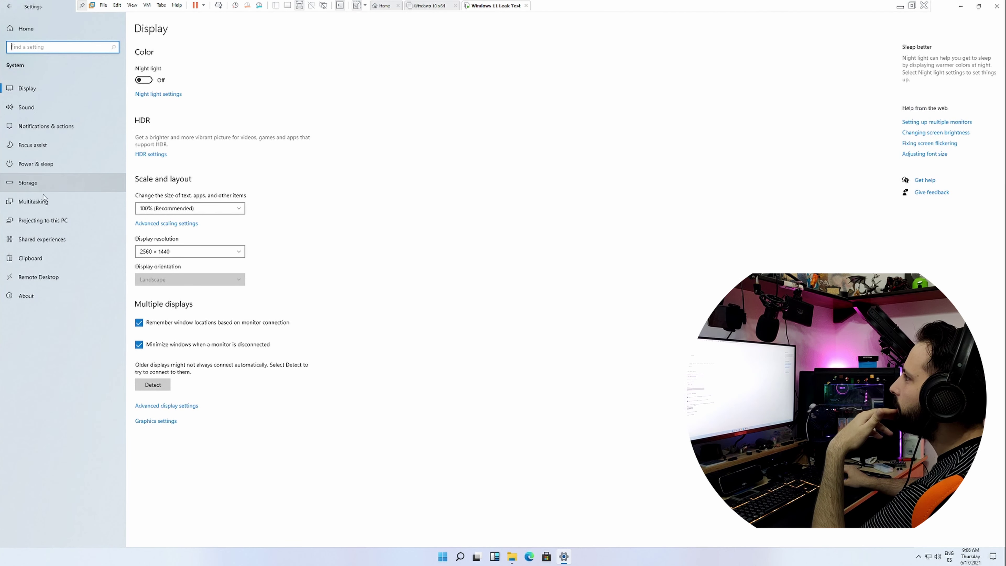
left_click(37, 111)
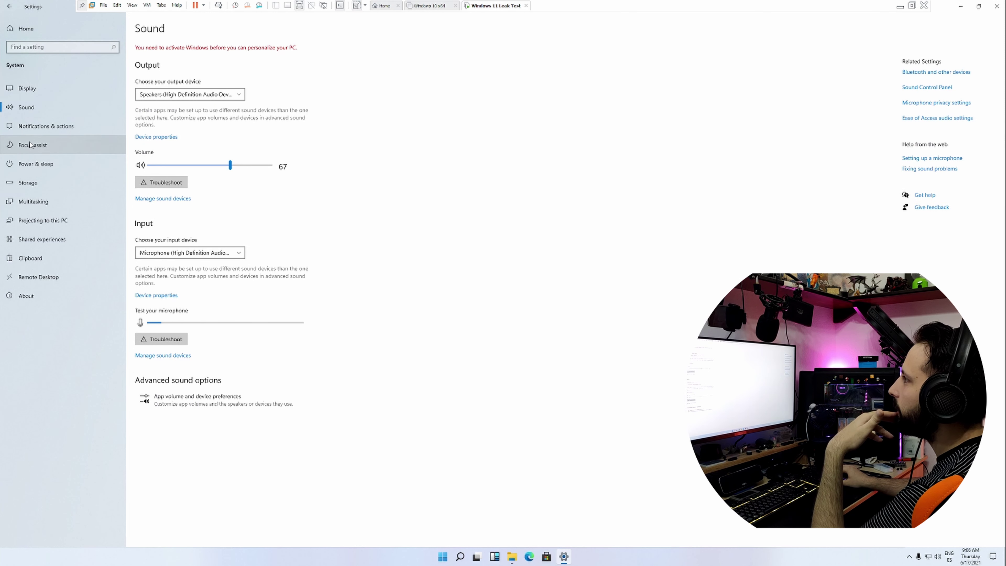
left_click(31, 144)
left_click(34, 166)
left_click(29, 185)
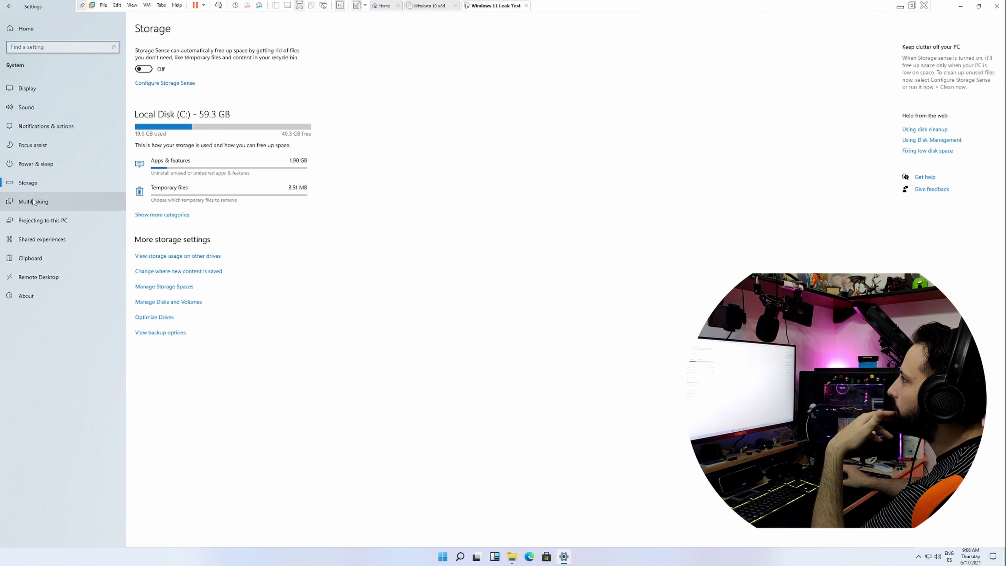
left_click(34, 201)
left_click(35, 221)
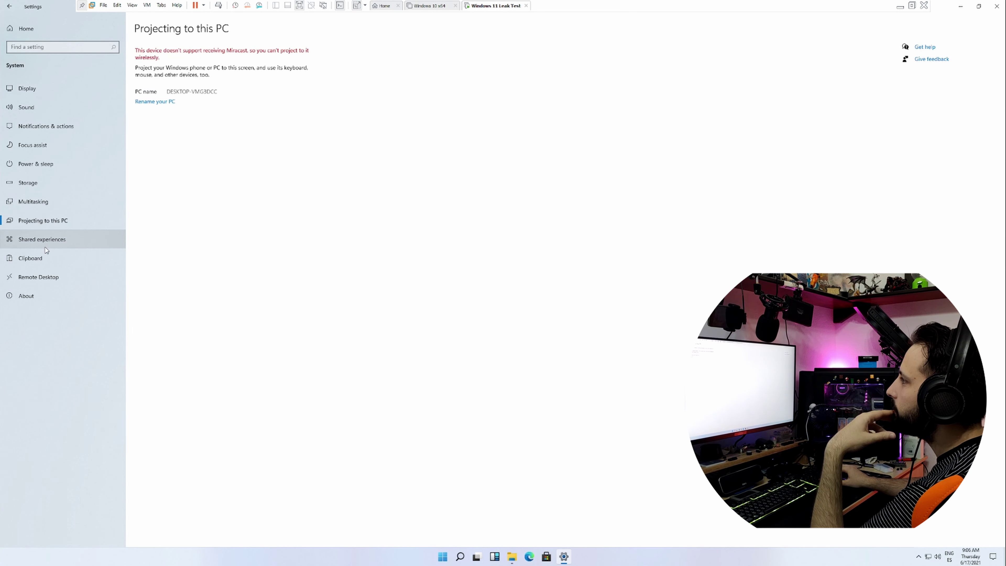
left_click(28, 296)
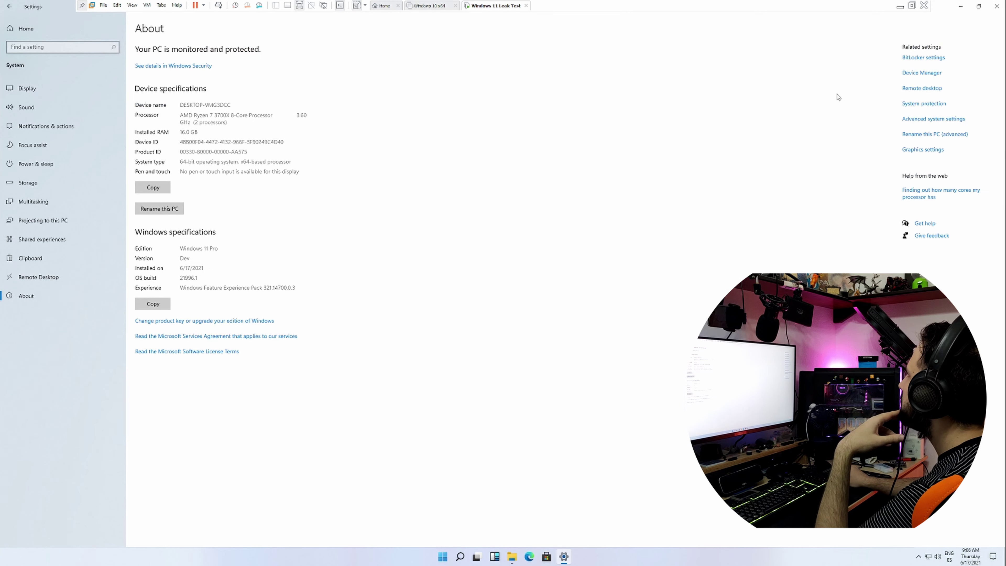
left_click(998, 7)
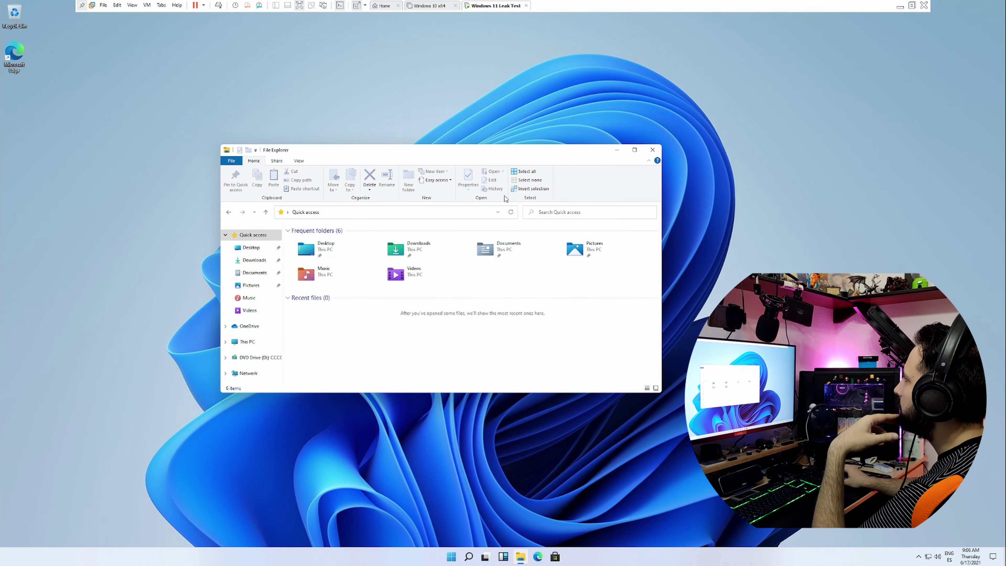
Step: Move the File Explorer window up and to the left on the desktop, and widen it toward the right
left_click_drag(514, 153, 441, 97)
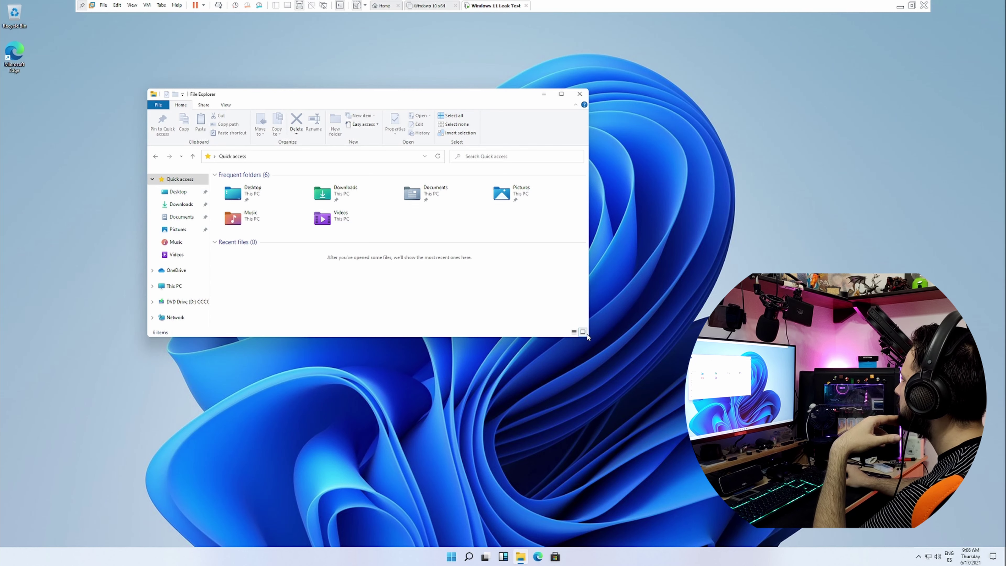
left_click_drag(590, 338, 719, 339)
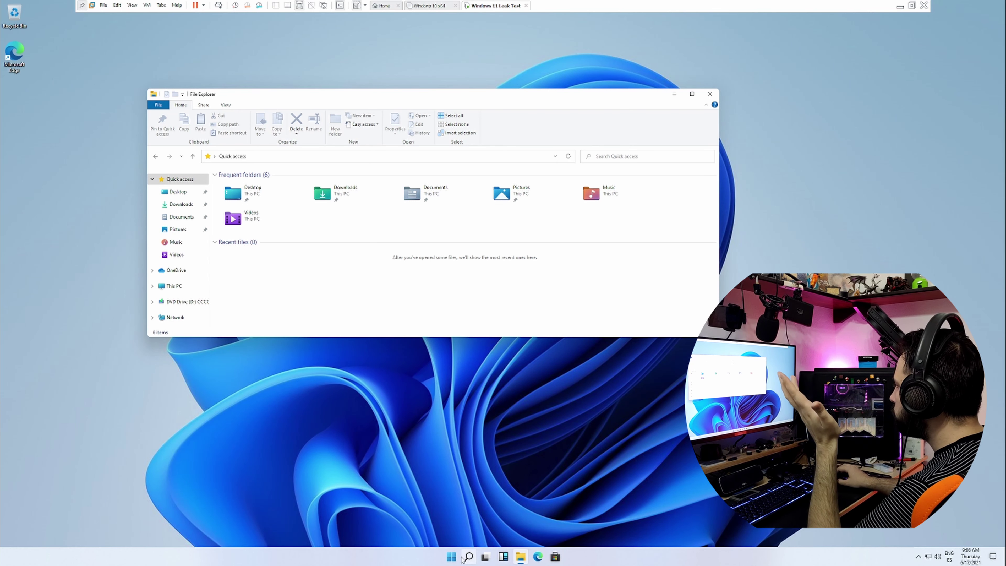
Step: Open the taskbar settings, check the Background and Taskbar personalization pages, and close Settings
left_click(452, 556)
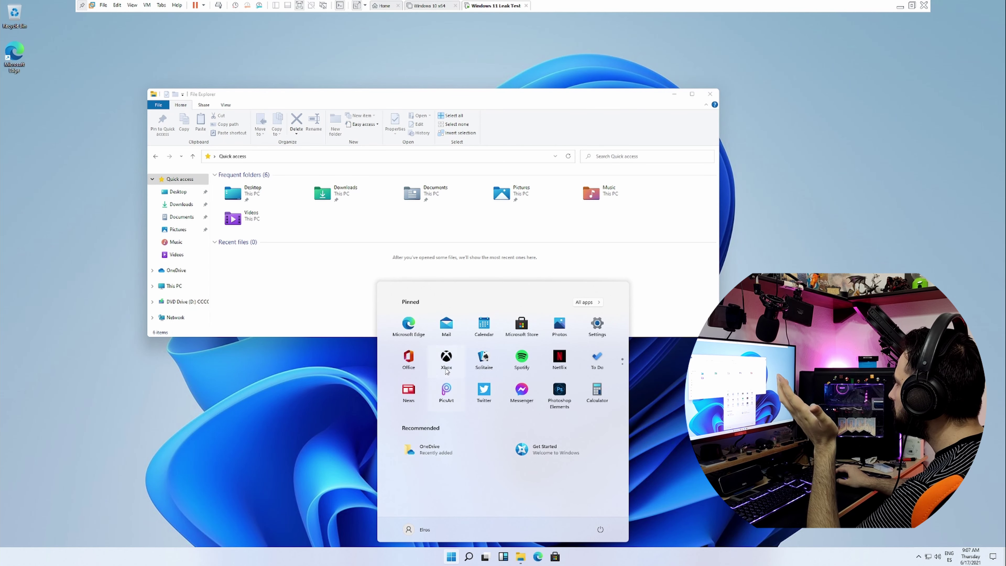
right_click(625, 561)
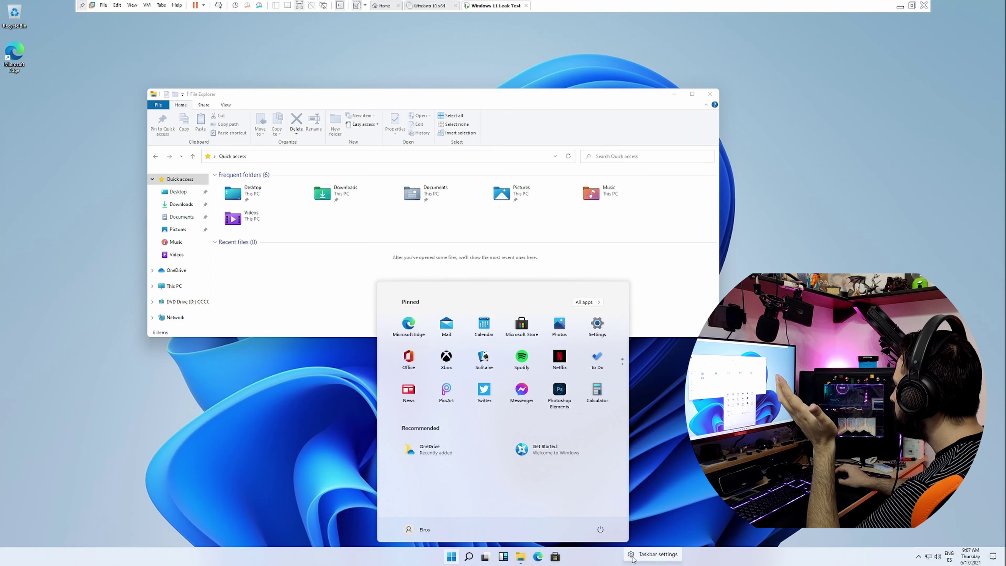
left_click(641, 557)
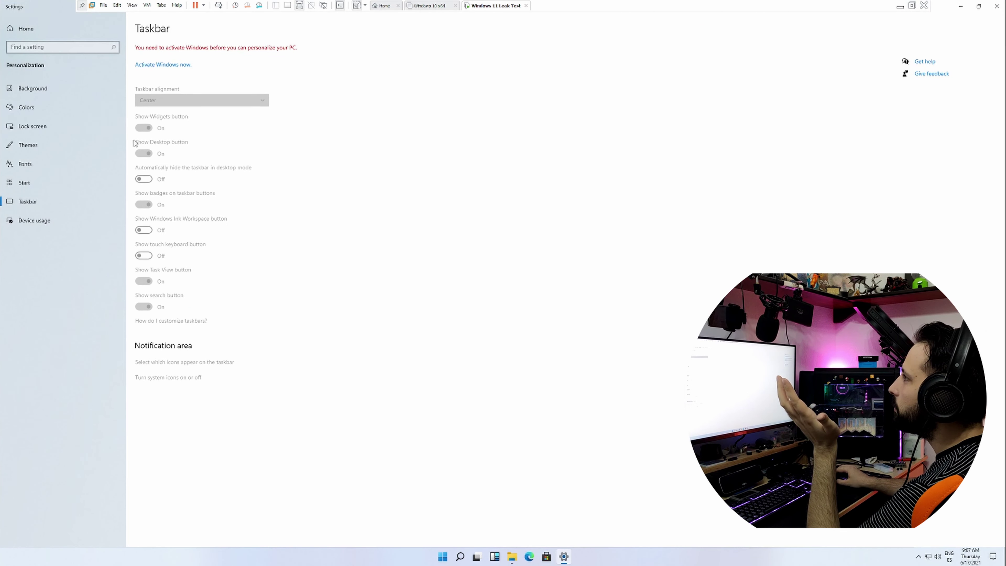
left_click(26, 111)
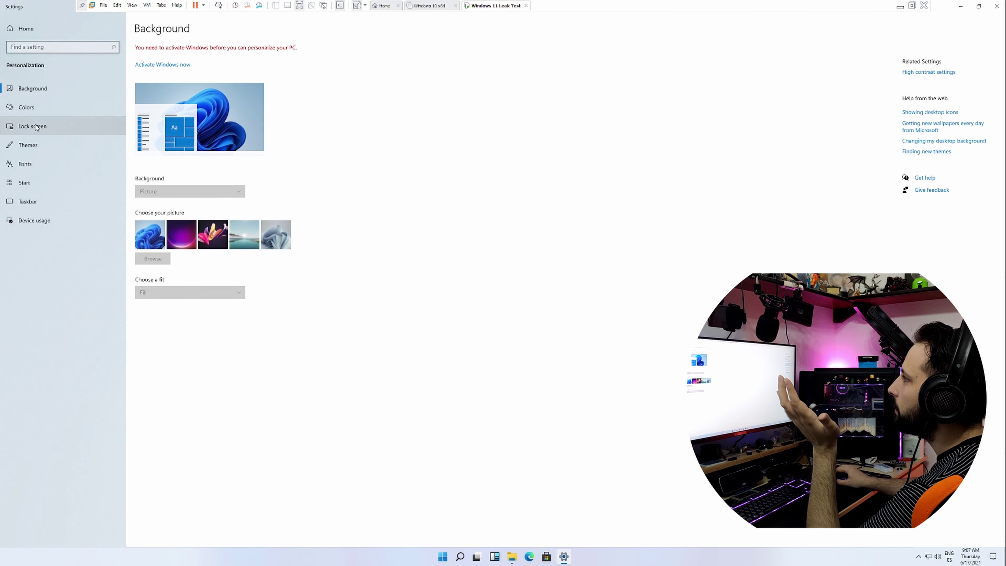
left_click(39, 205)
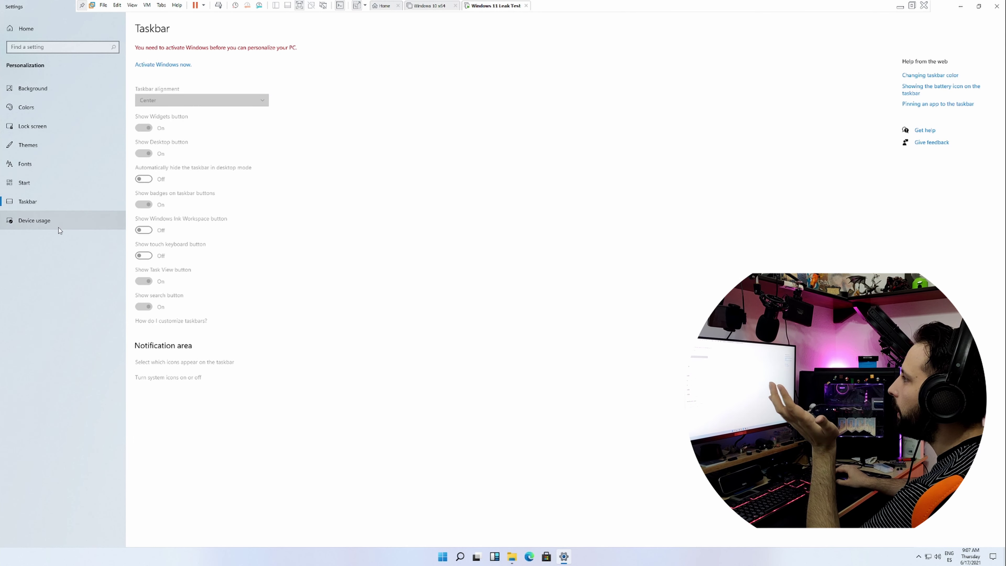
left_click(998, 7)
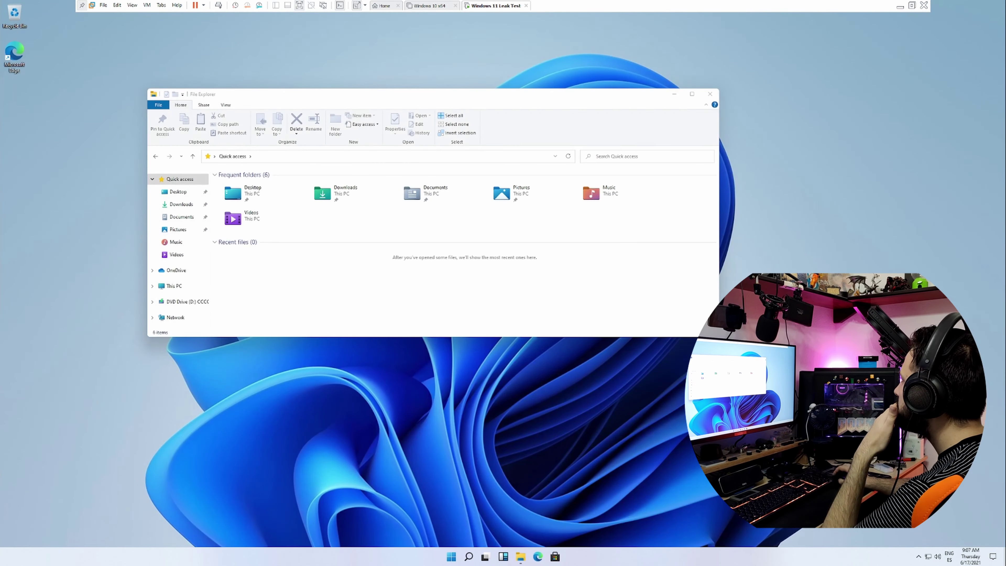
Step: Check the context options of the empty taskbar, the pinned Microsoft Edge icon and the desktop
right_click(641, 560)
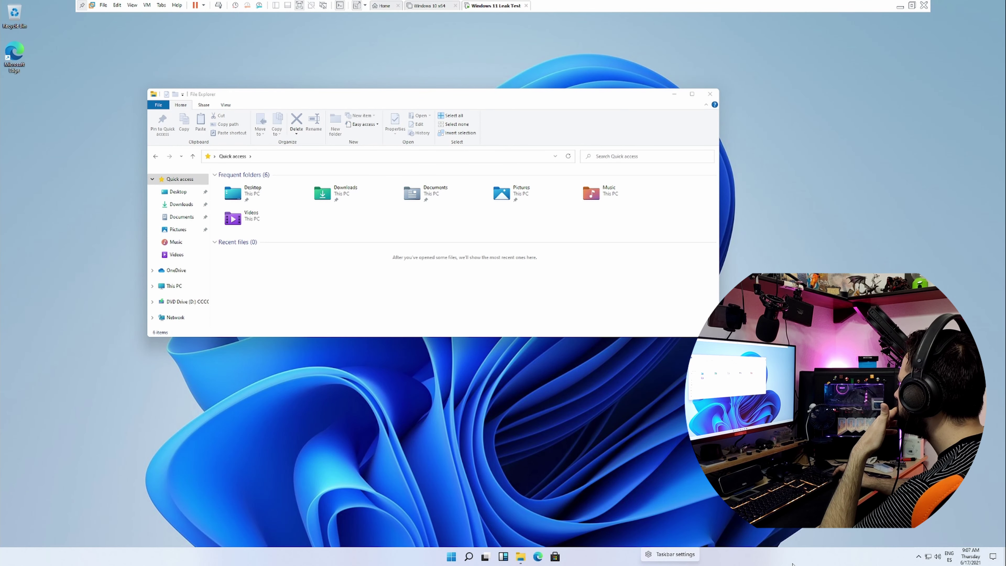
right_click(768, 559)
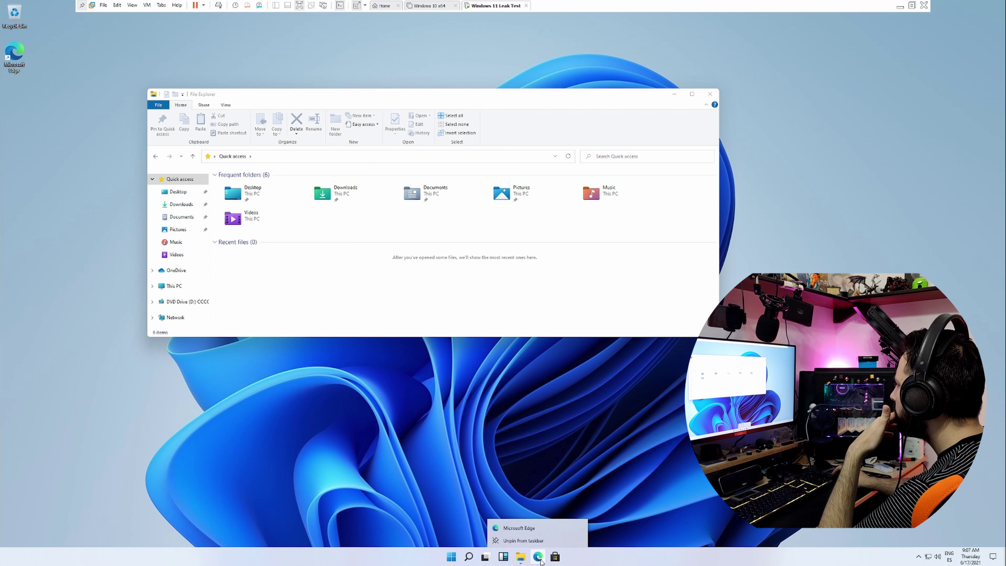
right_click(478, 551)
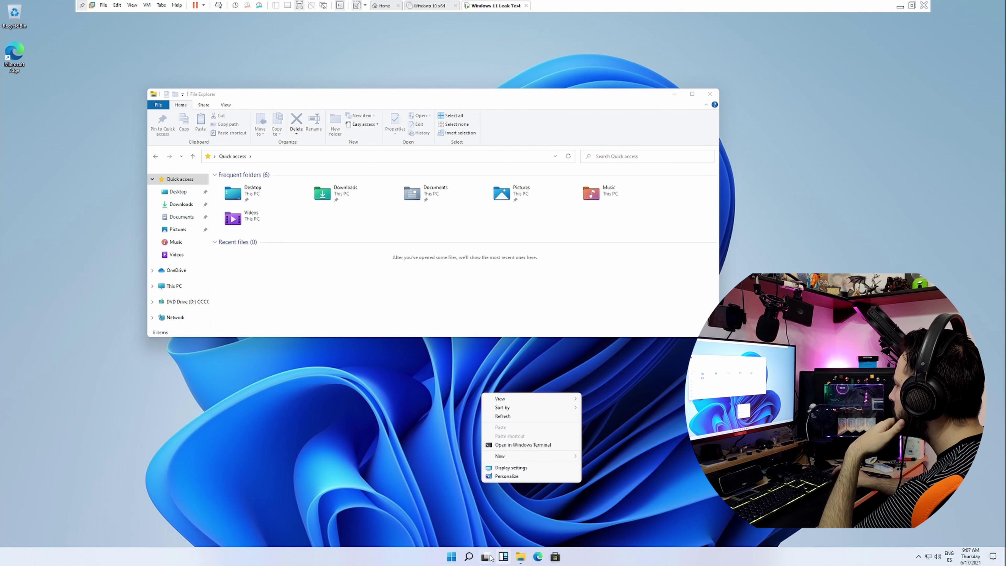
Step: Launch Task Manager from the Start quick links, and close it
right_click(451, 559)
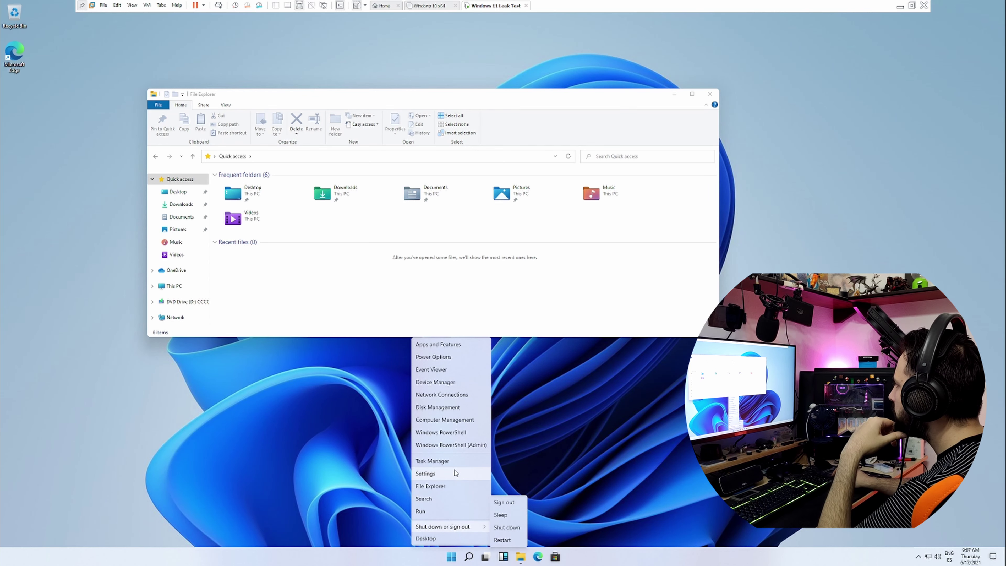
left_click(433, 461)
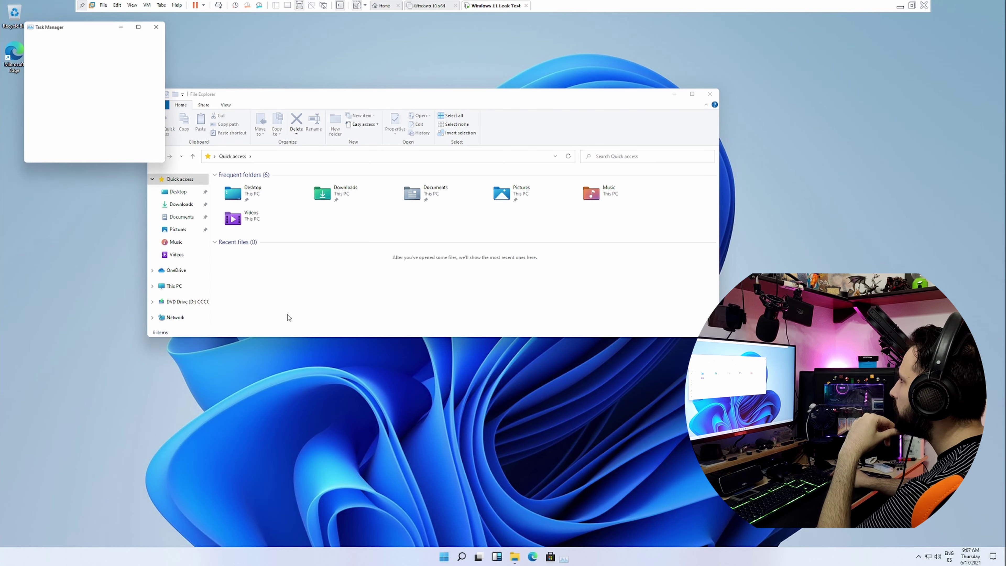
left_click(152, 27)
Step: Check which context options the taskbar offers at several empty spots on both sides of its centered icons
right_click(272, 559)
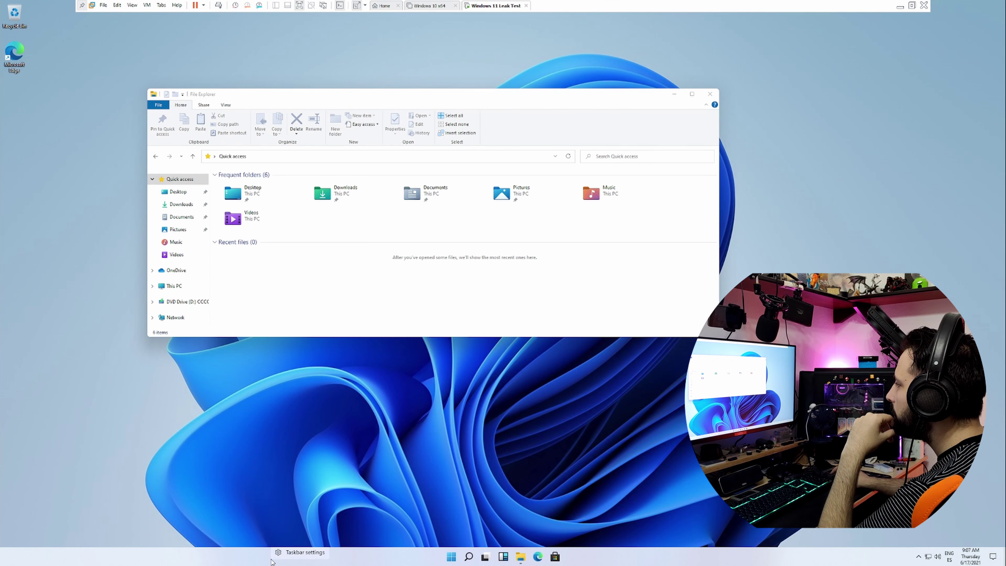
right_click(224, 559)
right_click(160, 560)
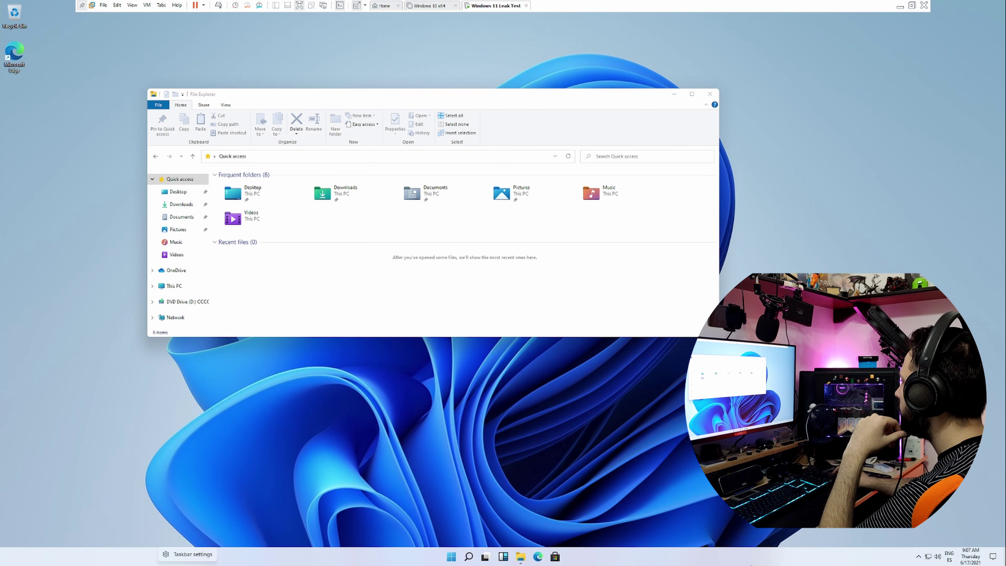
right_click(711, 556)
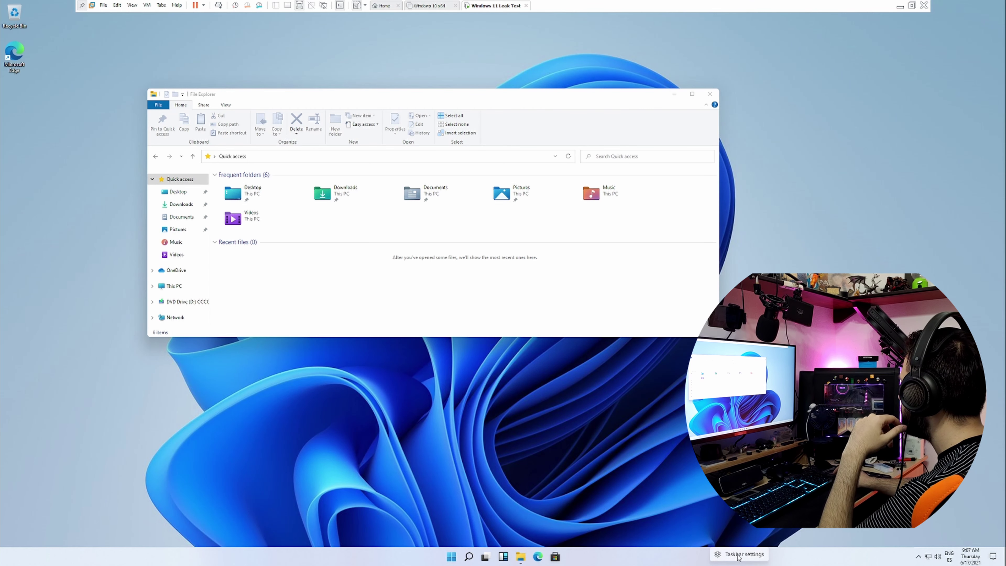
Step: Open the Run dialog from the Start quick links, and cancel it
right_click(449, 558)
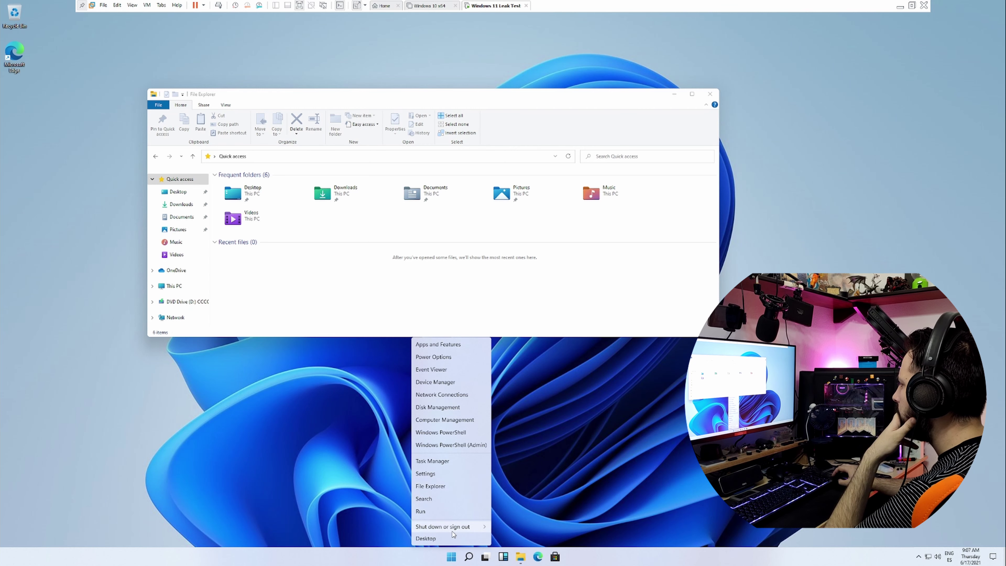
left_click(620, 476)
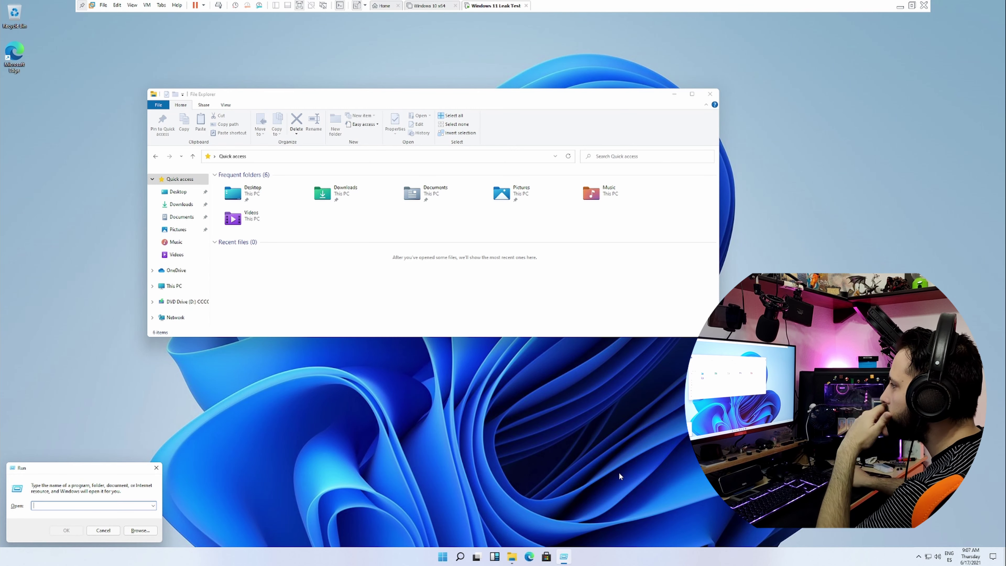
left_click(102, 530)
Step: Open Power Options from the Start quick links, and close the Settings window
right_click(452, 557)
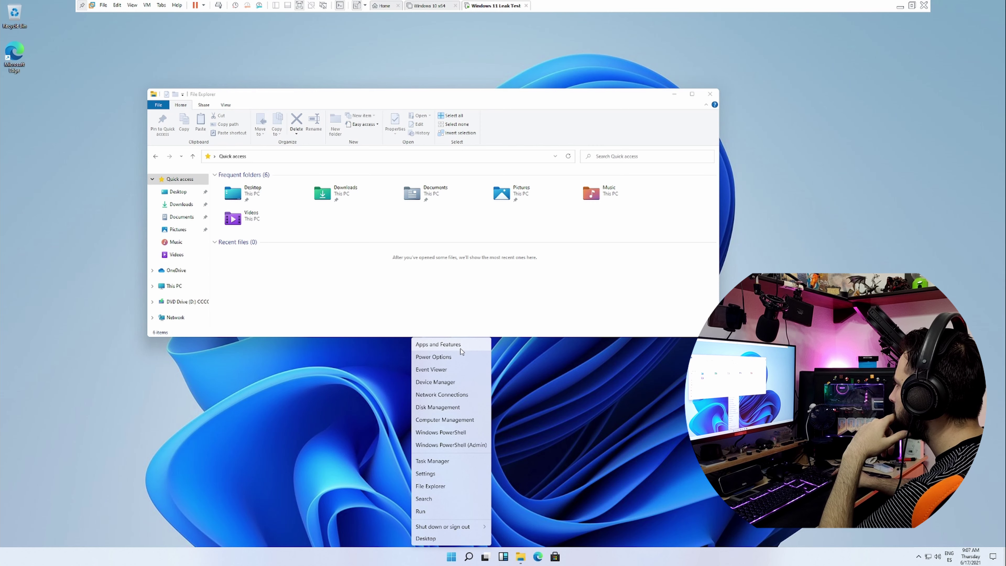
left_click(456, 359)
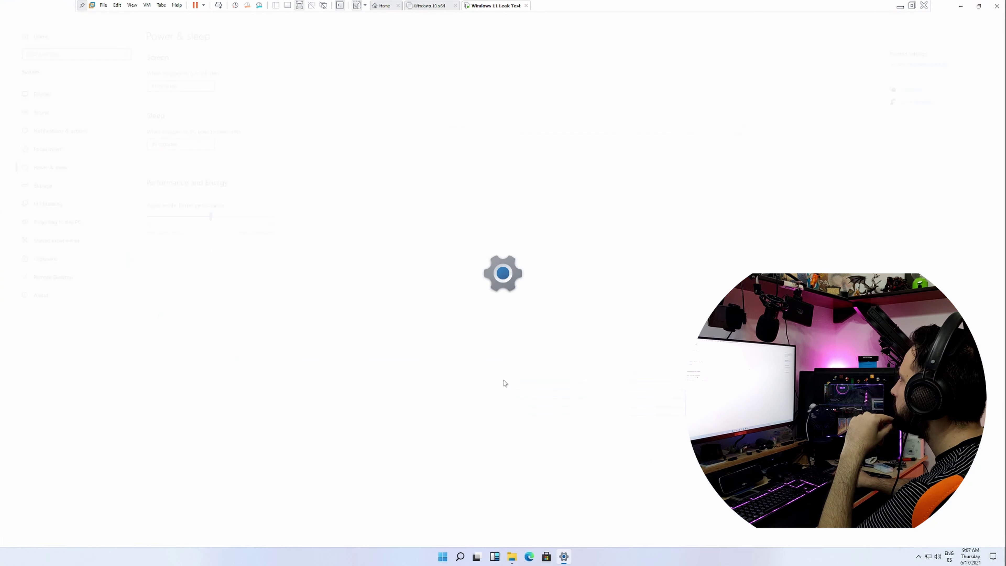
left_click(997, 6)
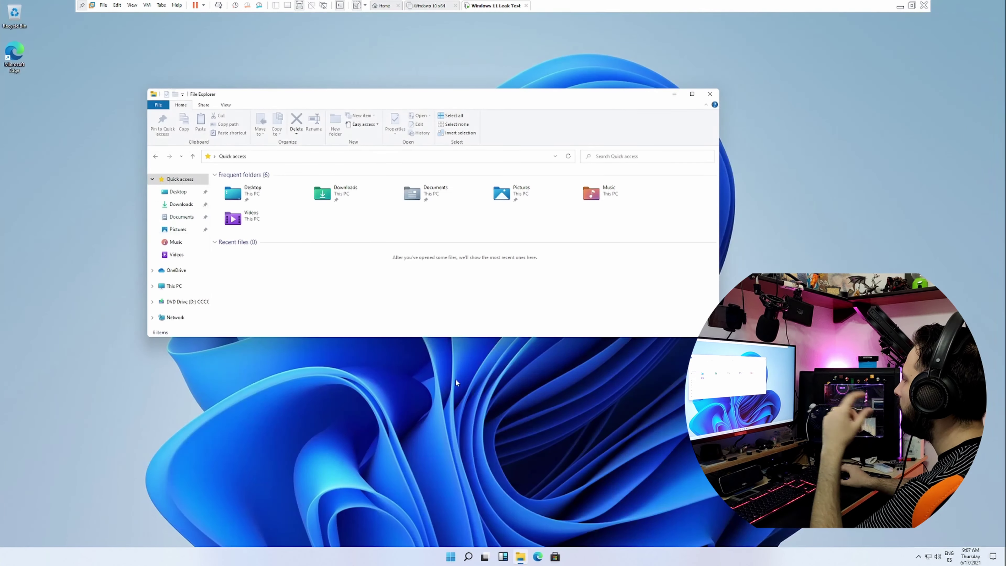
Step: Search for "tecla", launch the On-Screen Keyboard, and move its window lower over the desktop
key("super")
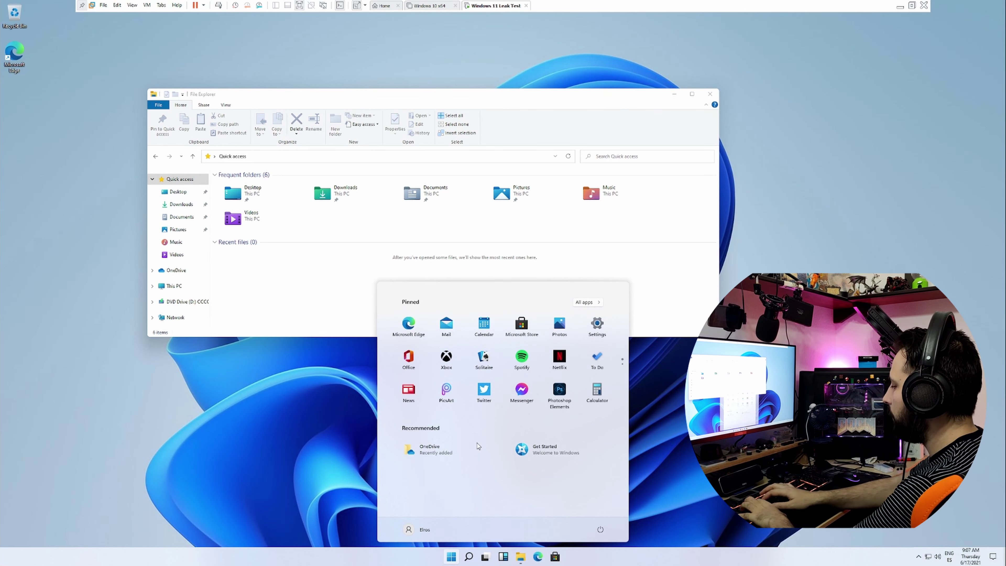
type("tecla")
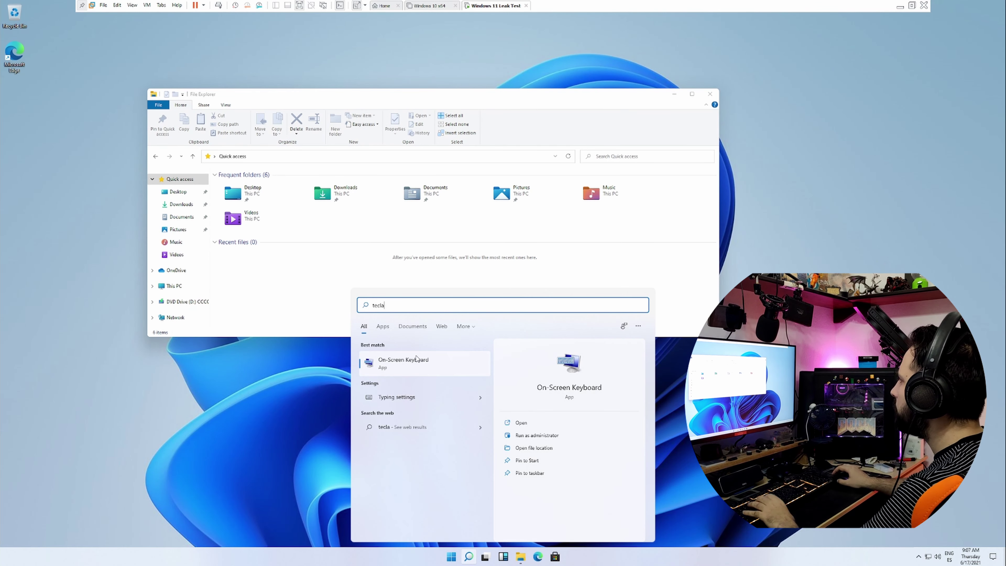
key("Return")
left_click_drag(417, 55, 451, 258)
left_click_drag(518, 236, 504, 237)
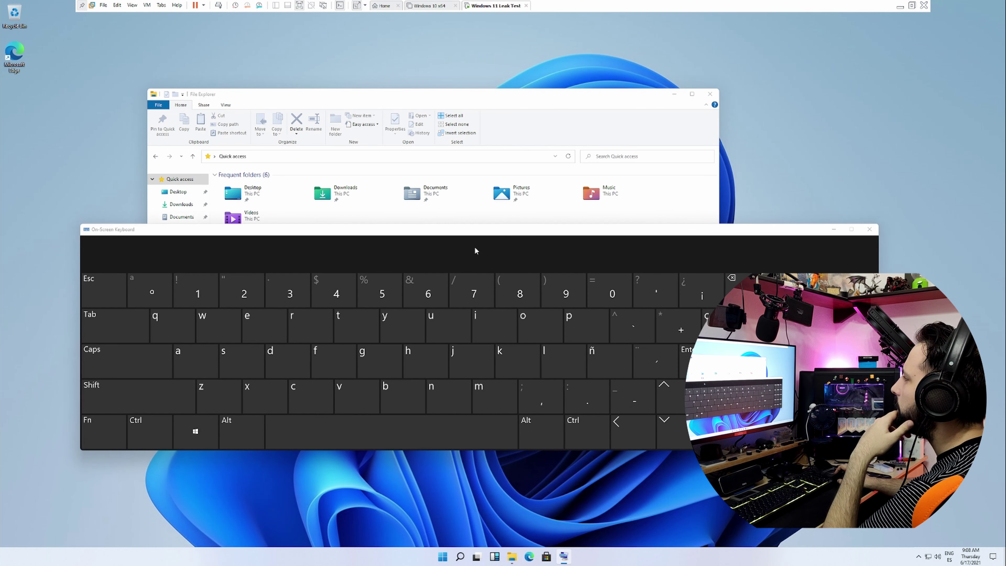
Step: Enter W and E on the On-Screen Keyboard, pick a suggested word, and close the keyboard
left_click(219, 325)
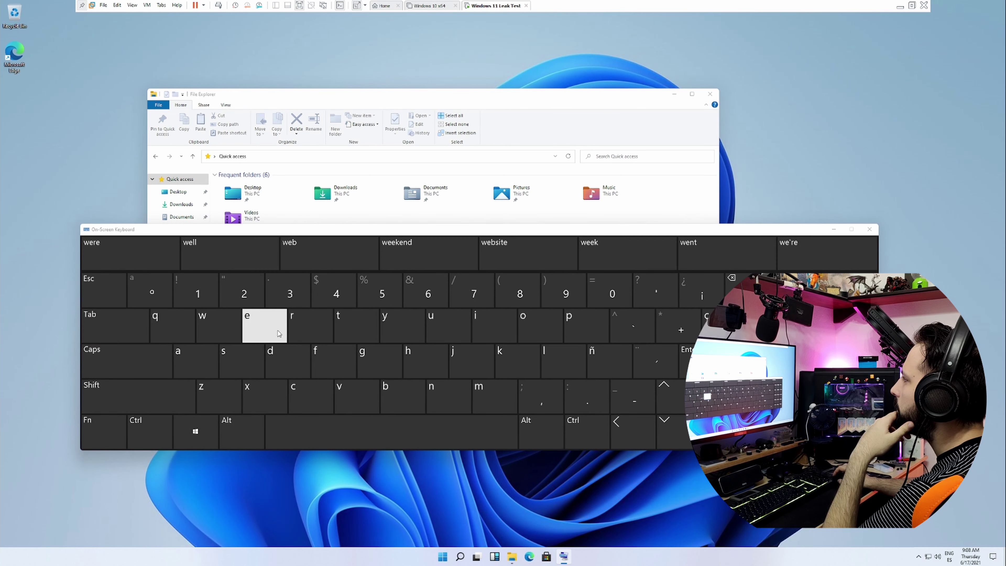
left_click(265, 325)
left_click(222, 249)
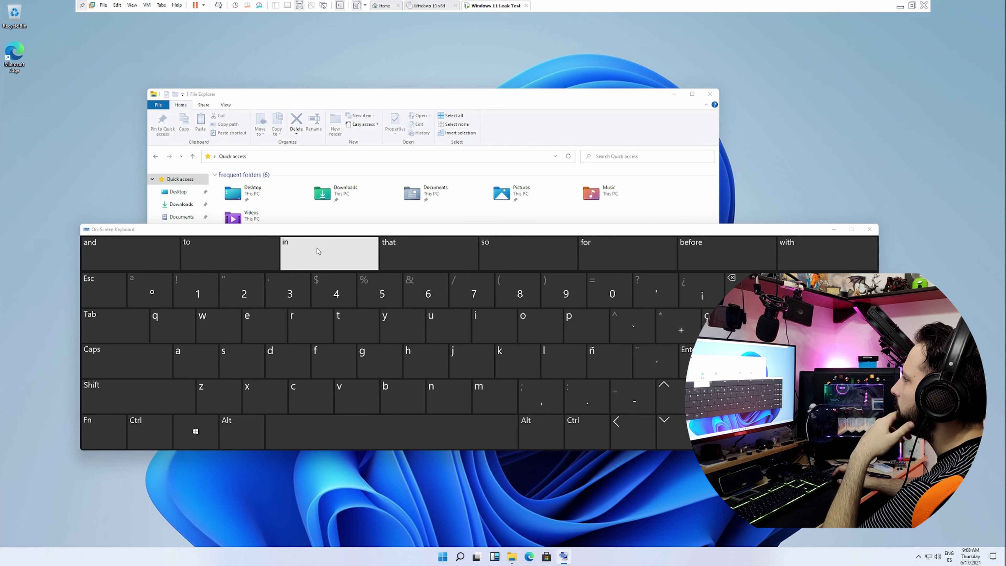
left_click(869, 229)
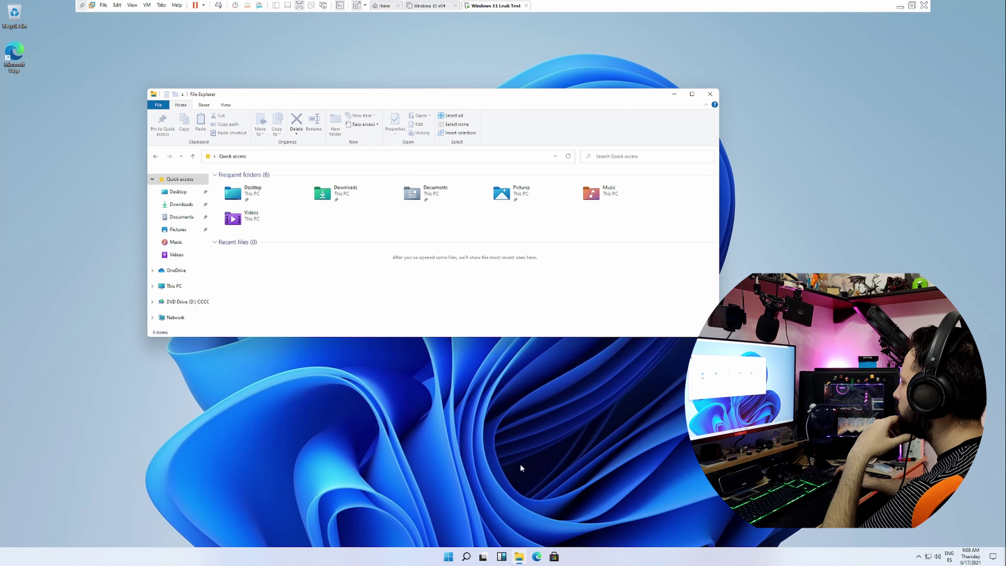
Step: Search for "key" from Start and launch the On-Screen Keyboard from the results
left_click(451, 556)
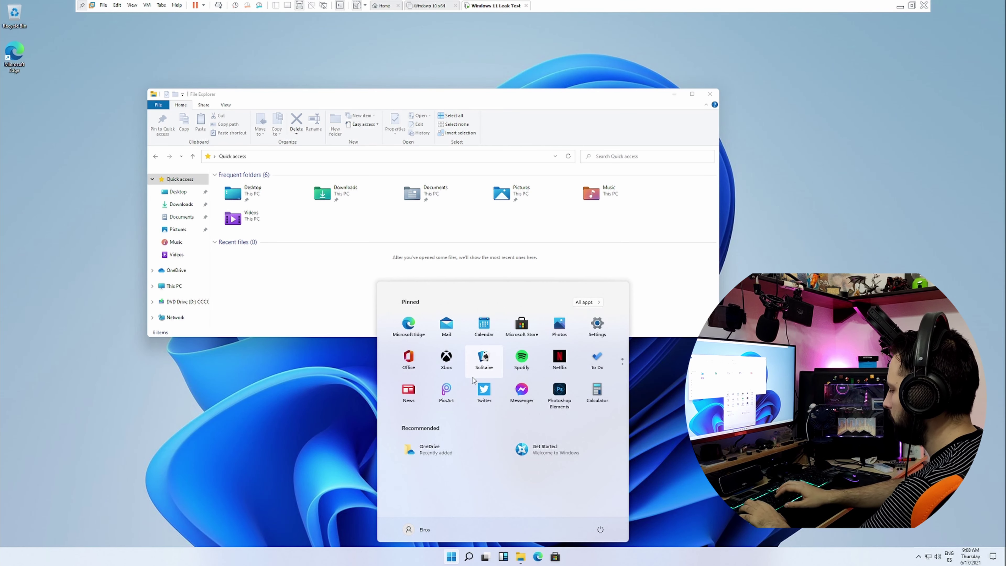
type("keyboard")
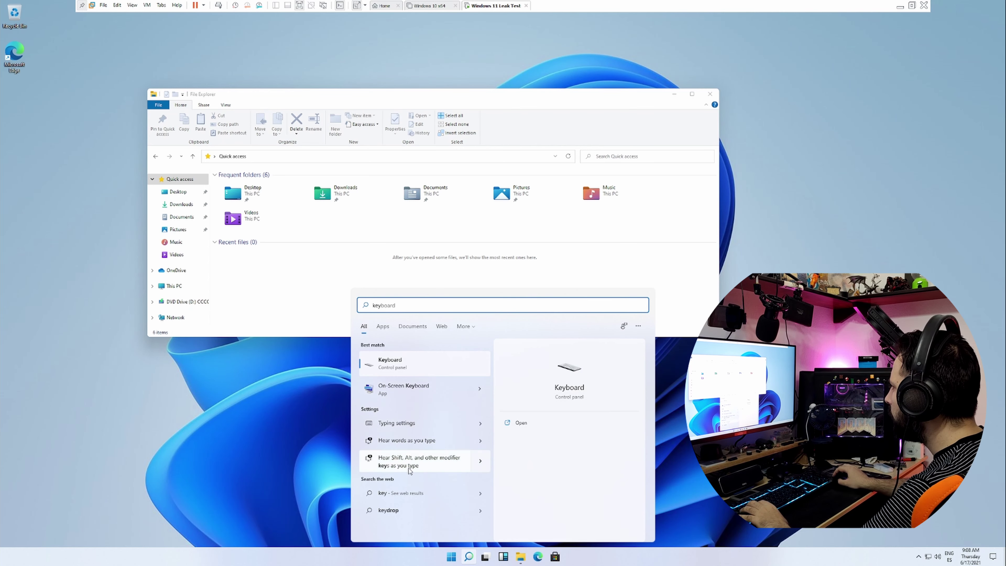
left_click(408, 390)
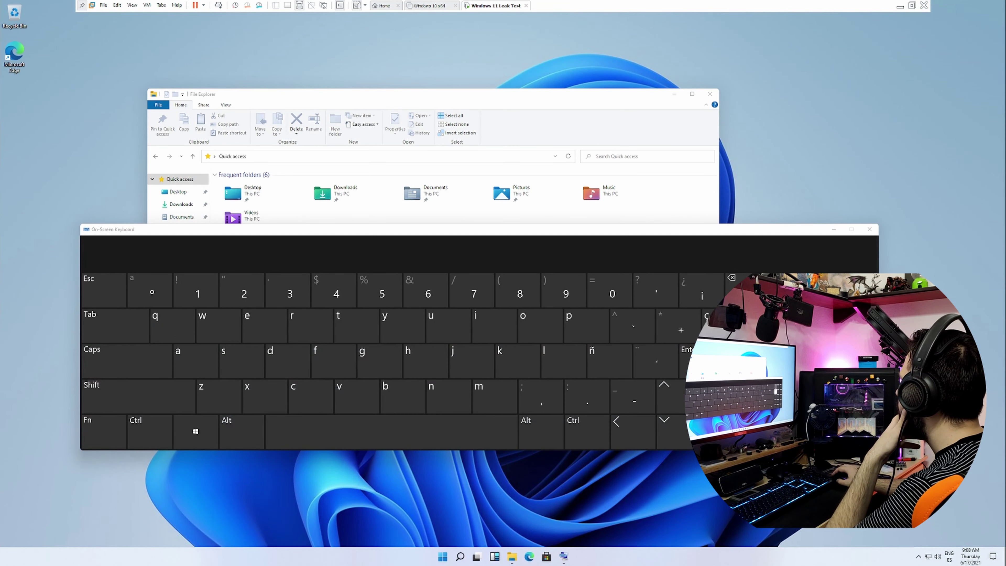
Step: Resize the On-Screen Keyboard to a narrower window with taller keys, and close it
left_click_drag(316, 236, 371, 133)
left_click_drag(125, 136, 240, 166)
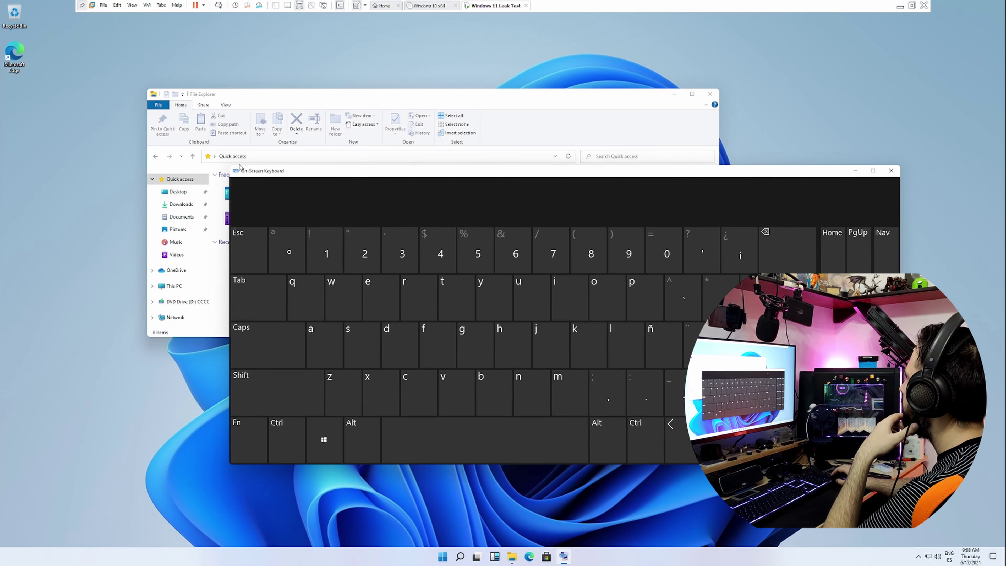
left_click_drag(756, 185, 756, 214)
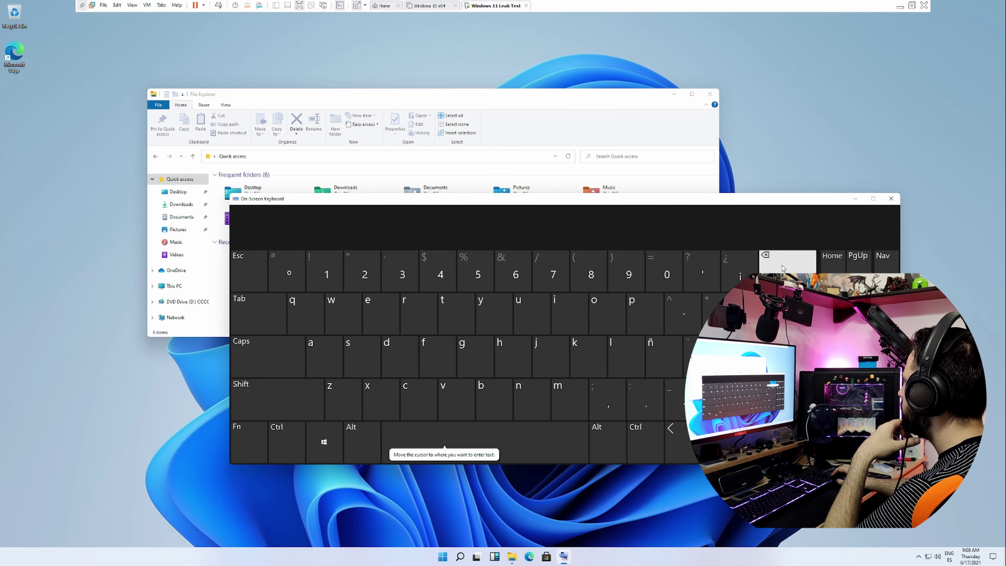
left_click(892, 197)
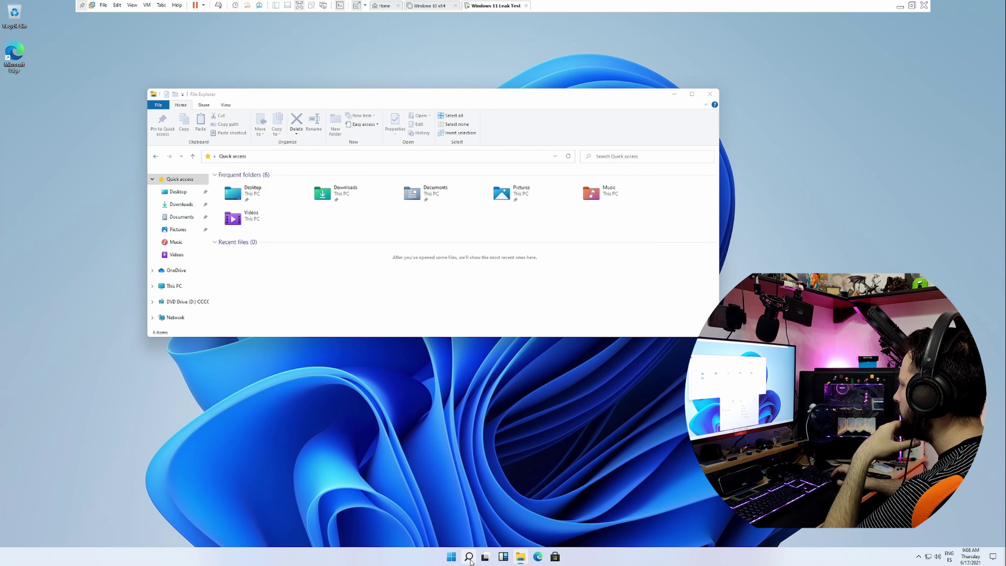
Step: Search for "keybo" among apps only, view its Microsoft Store results, and close the Store
left_click(468, 559)
type("keybo")
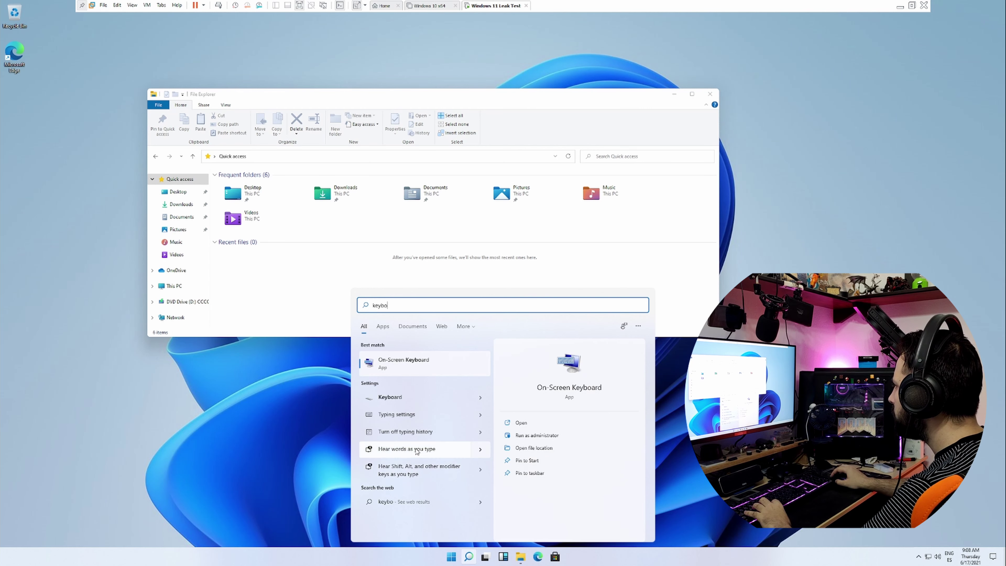
left_click(382, 326)
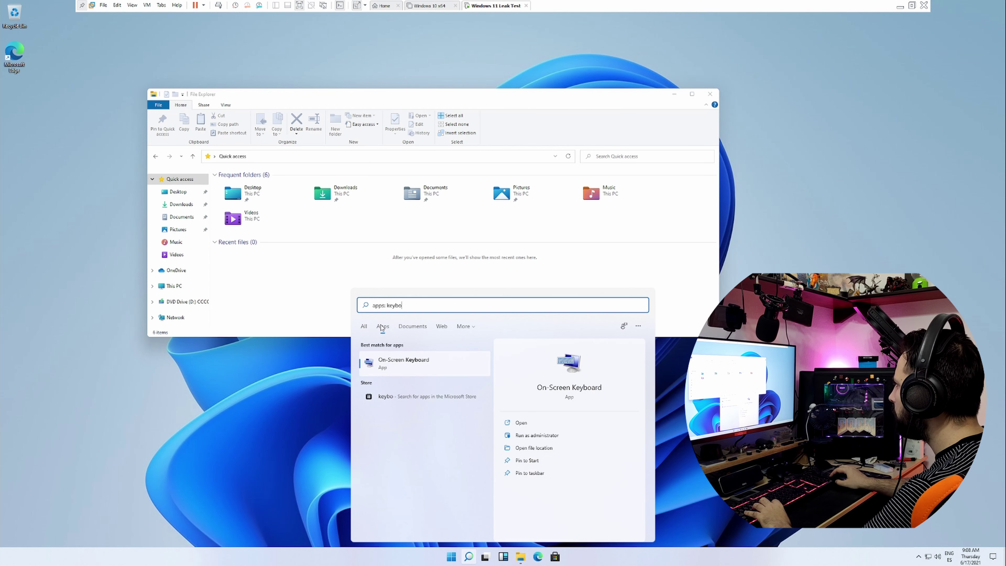
left_click(406, 399)
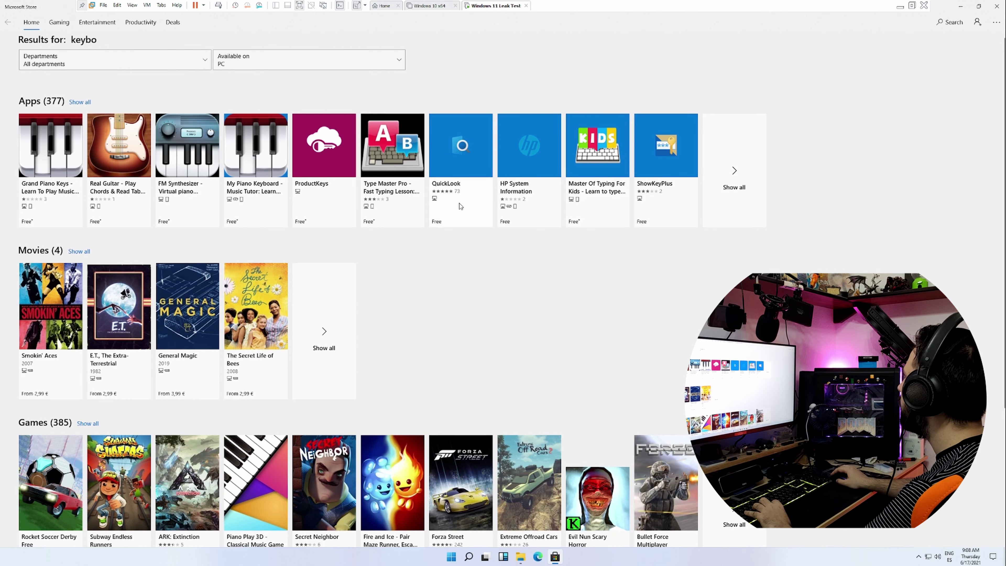
left_click(998, 6)
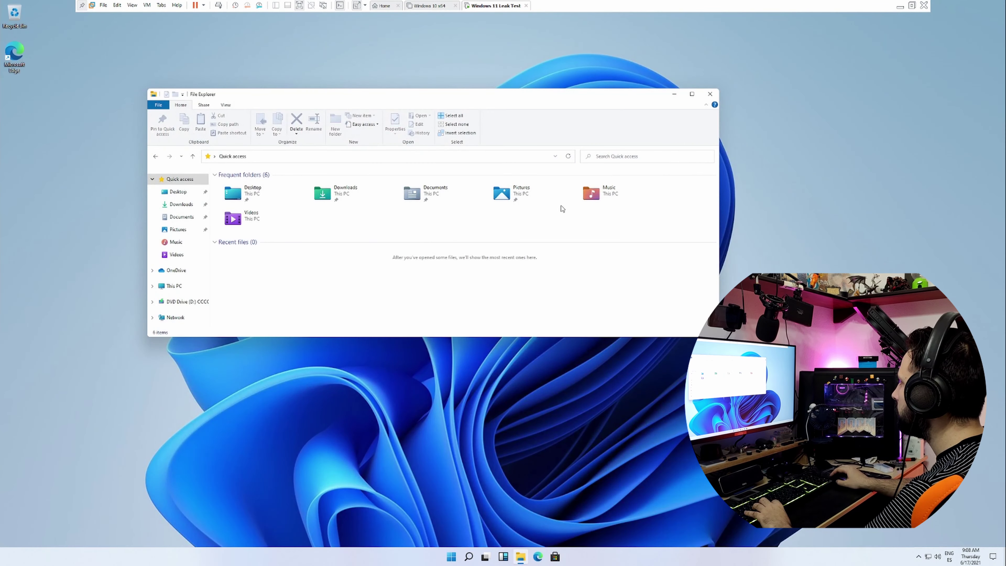
Step: Browse both pages of pinned apps in Start and the list of all installed apps
left_click(451, 556)
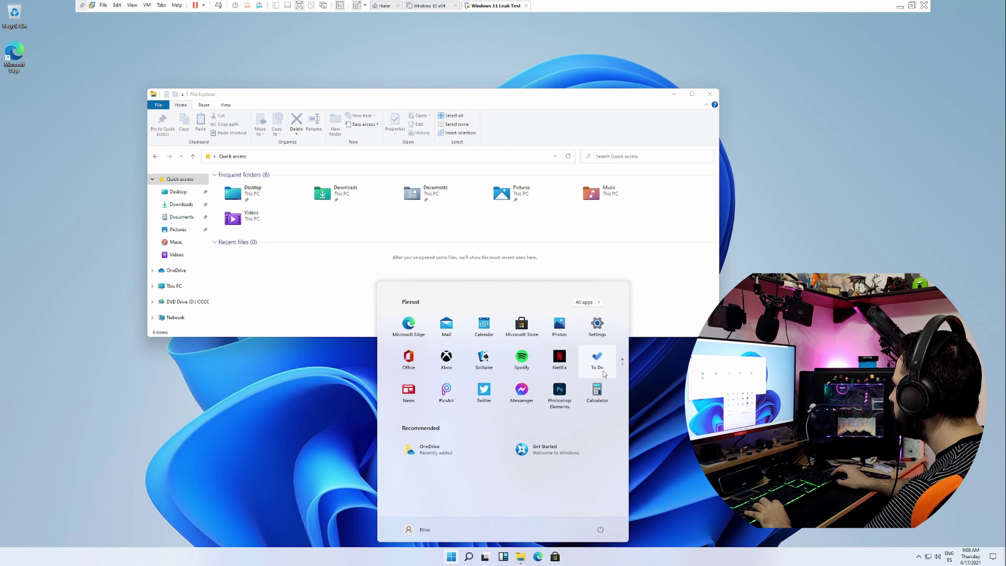
left_click(623, 371)
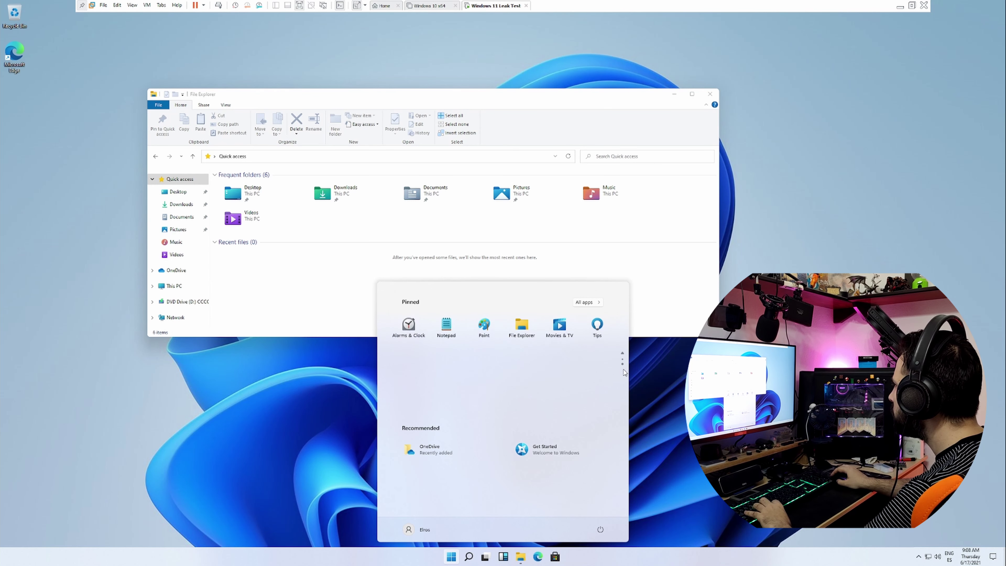
left_click(623, 354)
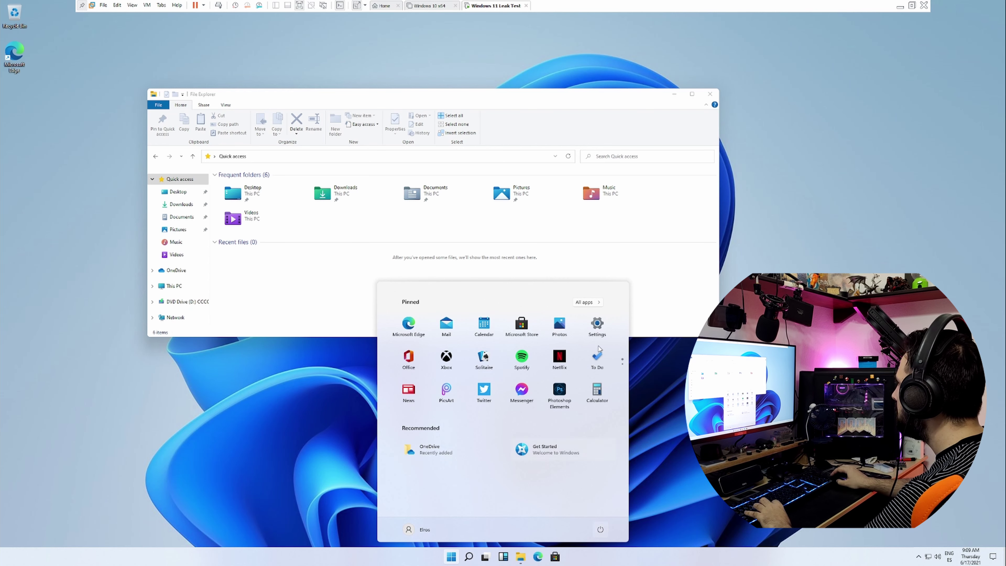
left_click(586, 302)
scroll(446, 396, "down", 3)
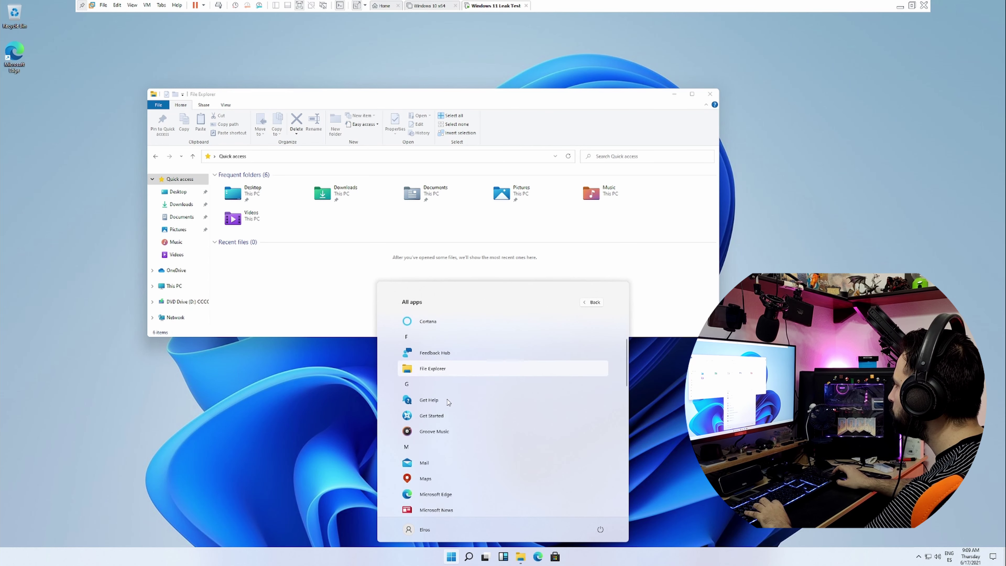
Step: Search settings for "key", view the Hardware details in Keyboard Properties, and close the dialog
type("key")
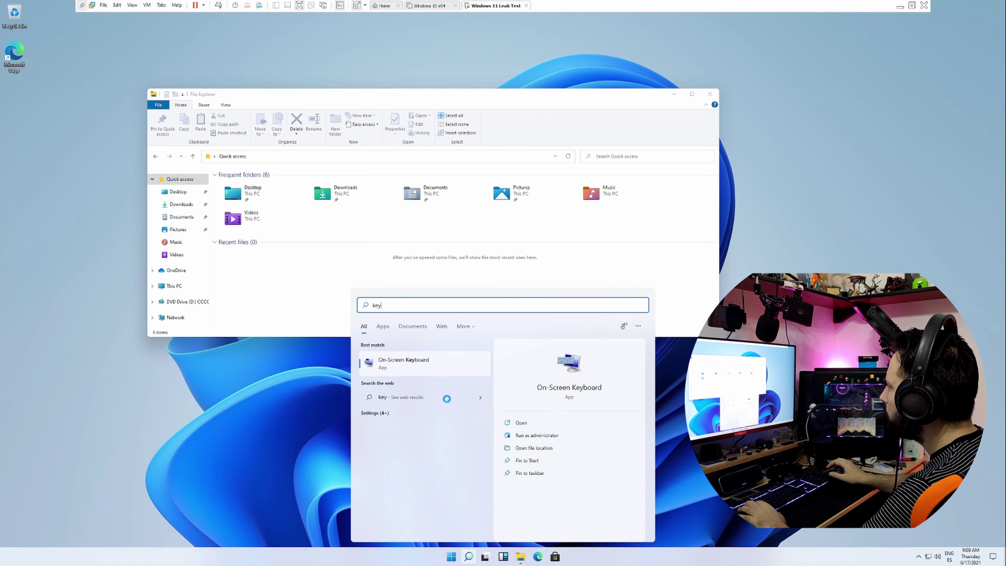
left_click(378, 420)
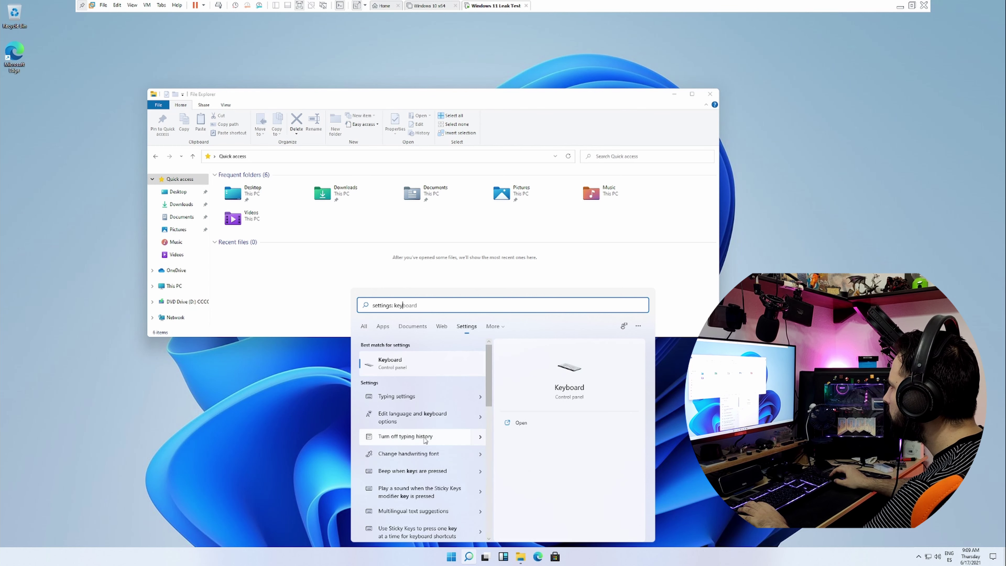
left_click_drag(489, 392, 498, 364)
left_click(406, 369)
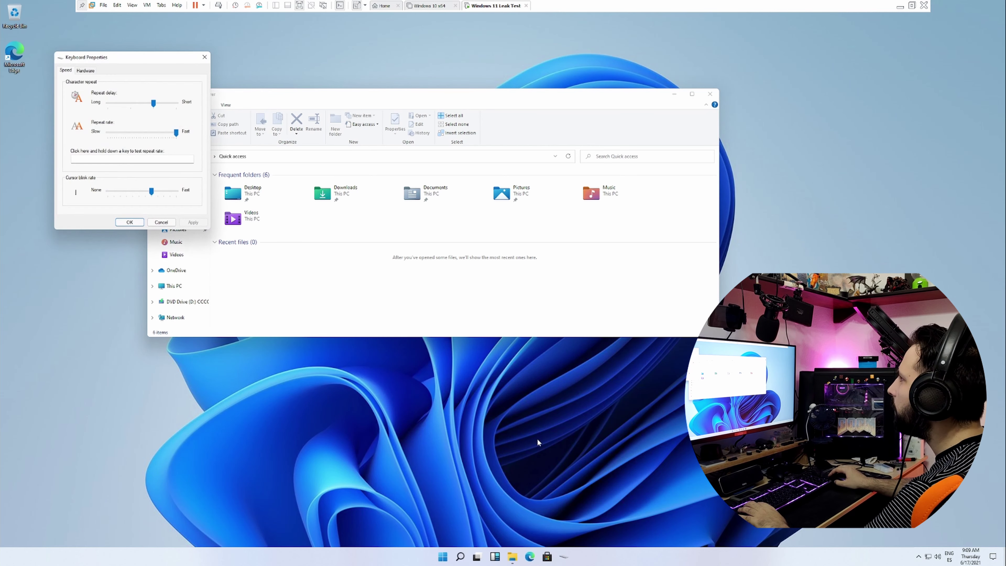
left_click(86, 70)
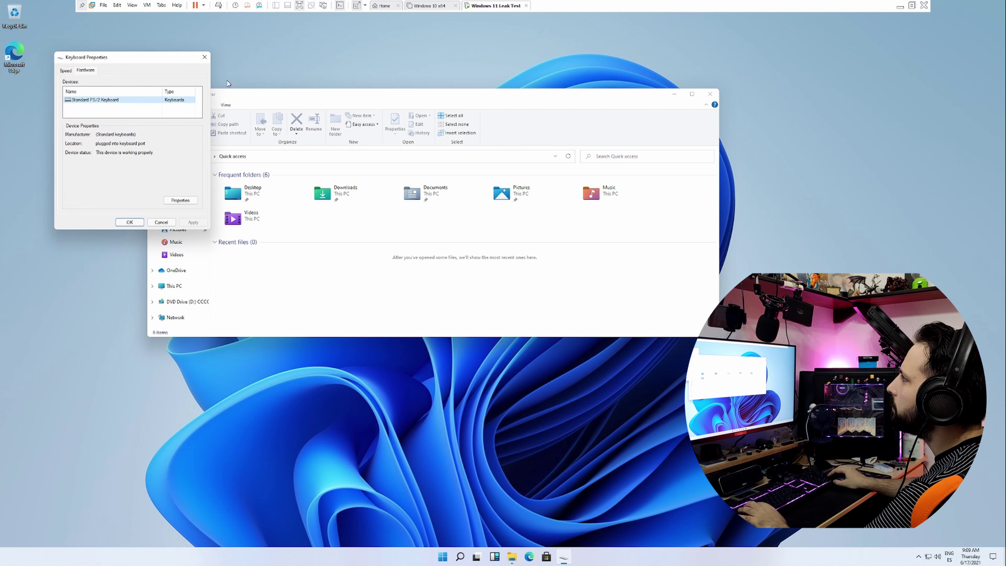
left_click(205, 57)
left_click_drag(490, 111, 514, 104)
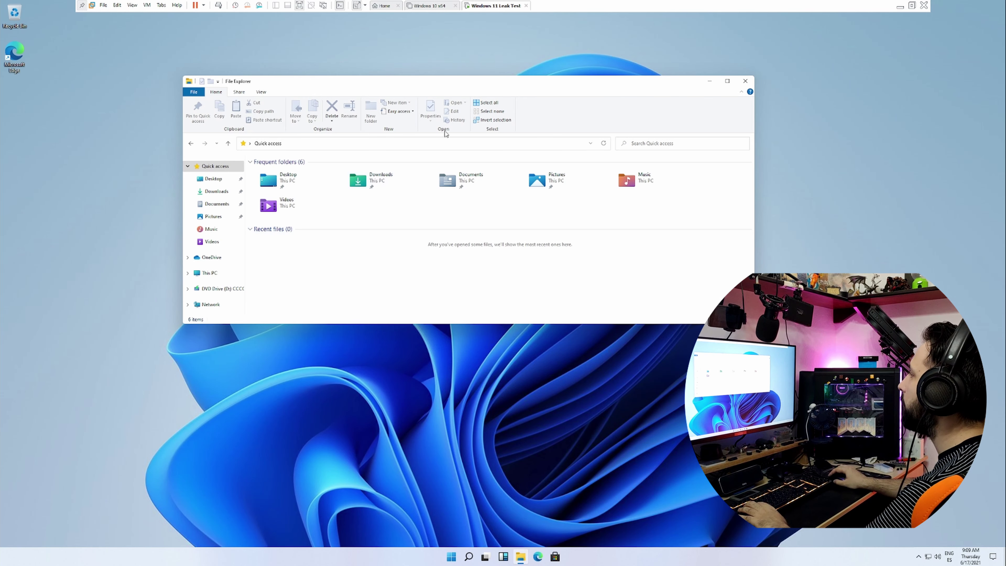
Step: Launch the On-Screen Keyboard again through a Start search for "tecla"
left_click(450, 557)
type("tecla")
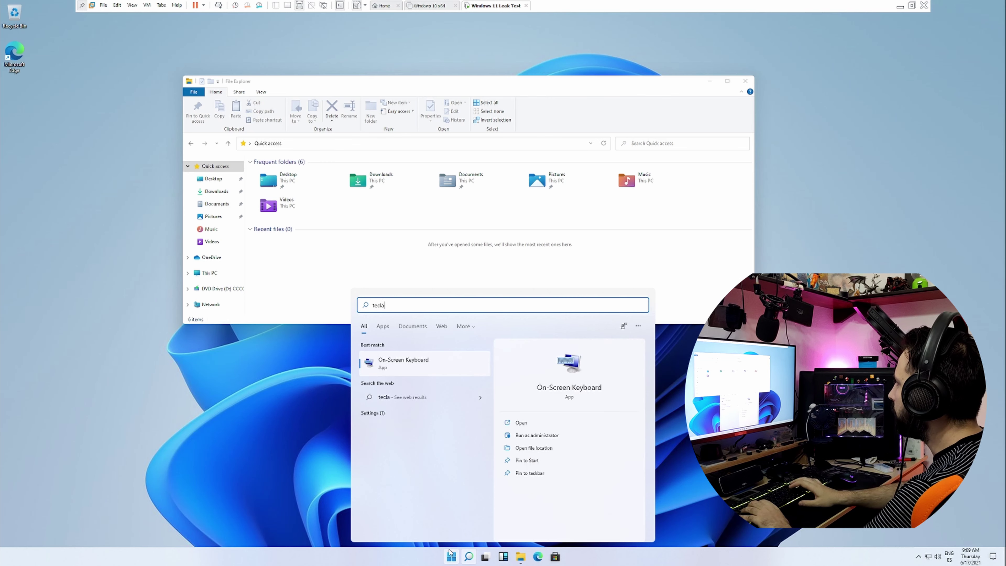
key("Return")
Step: Try the keys 3, 2, W, Q and 9 with the On-Screen Keyboard, reposition its window, and close it
key("3")
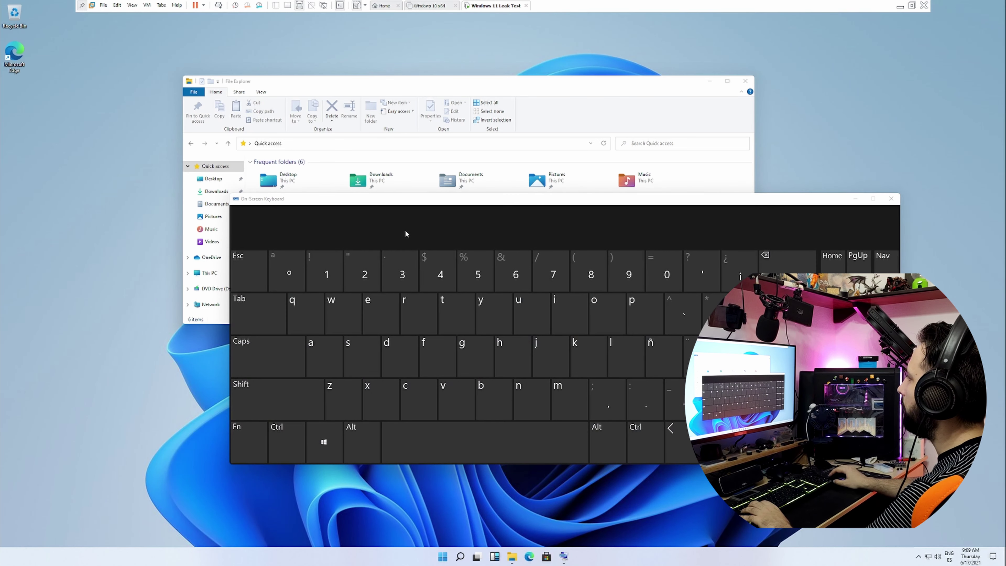
key("2")
key("w")
key("q")
key("9")
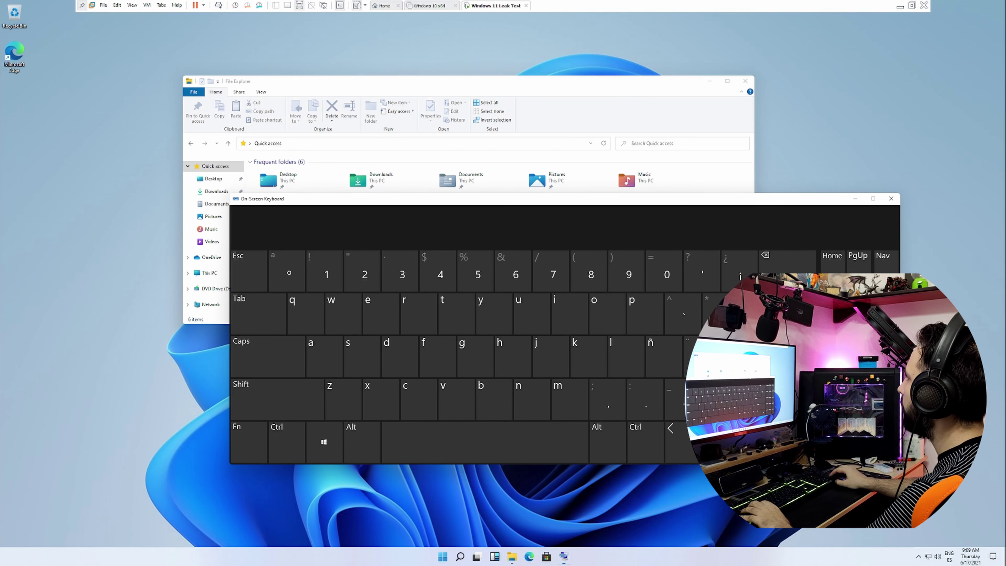
left_click_drag(657, 215, 576, 229)
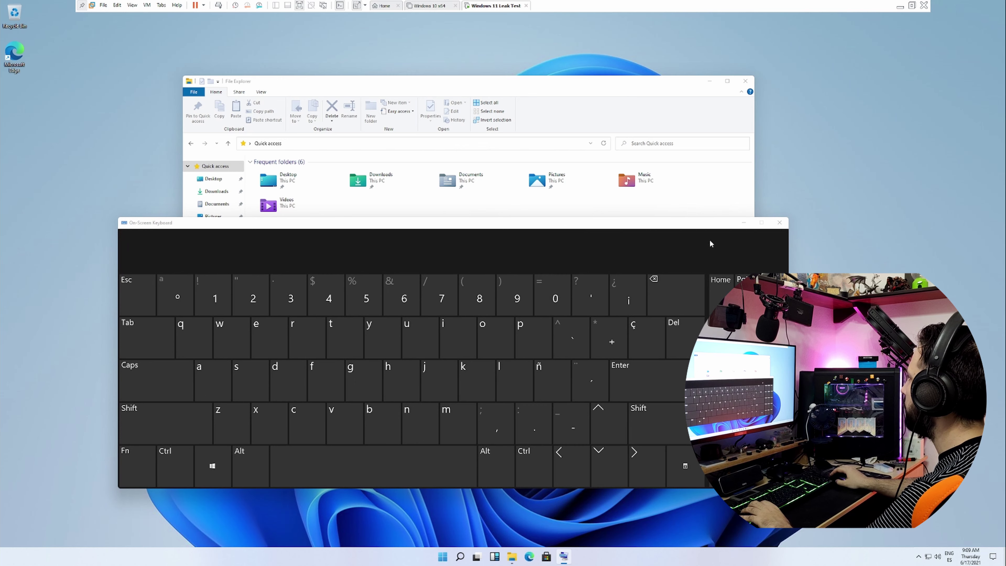
left_click(779, 223)
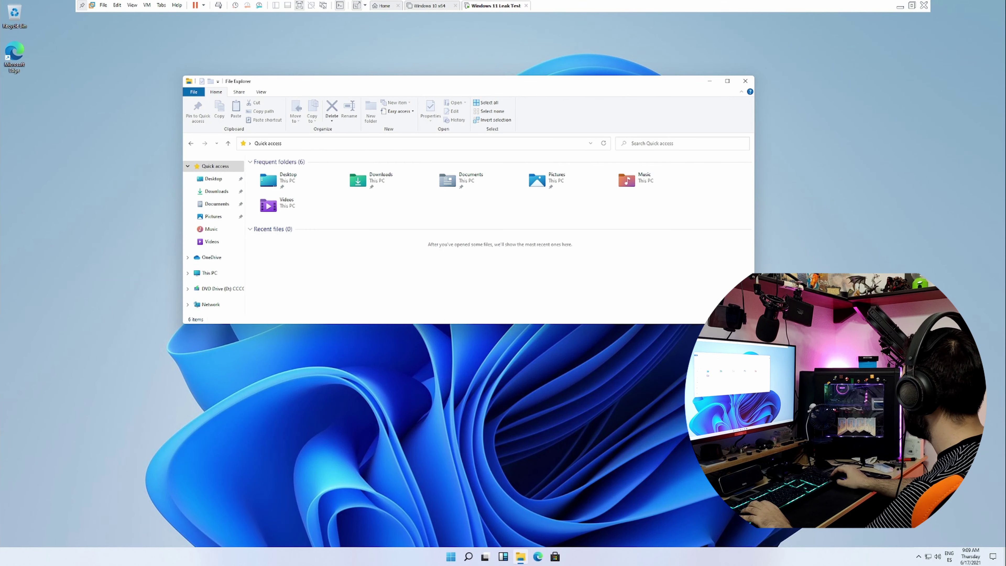
Step: Try to open the network status in the system tray, and move the File Explorer window slightly
left_click(930, 558)
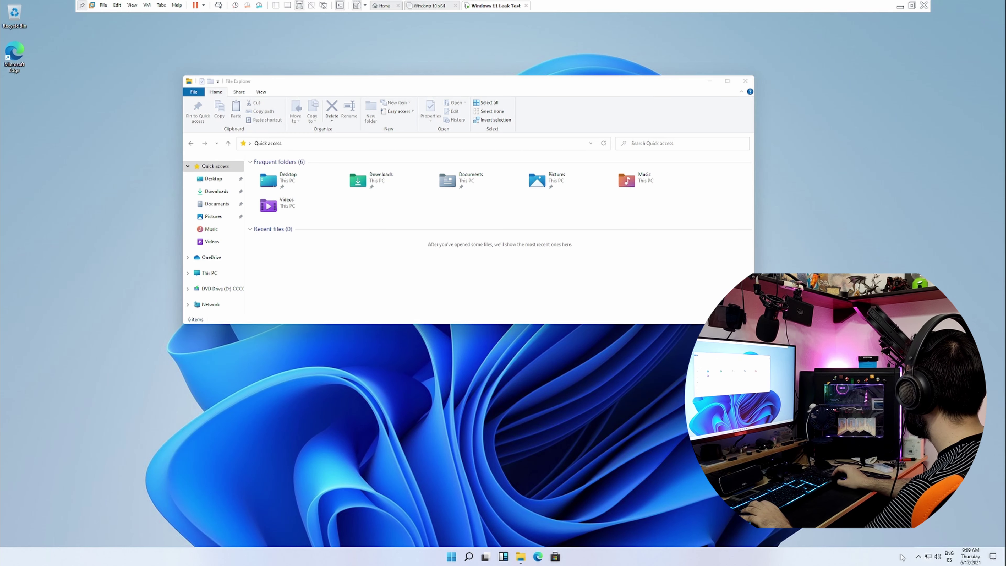
left_click(928, 559)
left_click(928, 559)
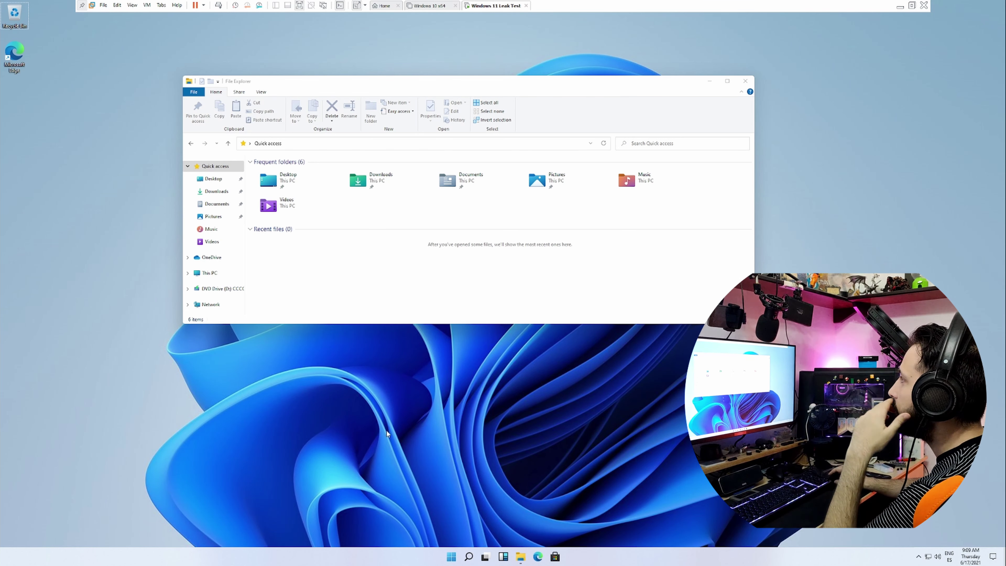
left_click_drag(344, 76, 363, 86)
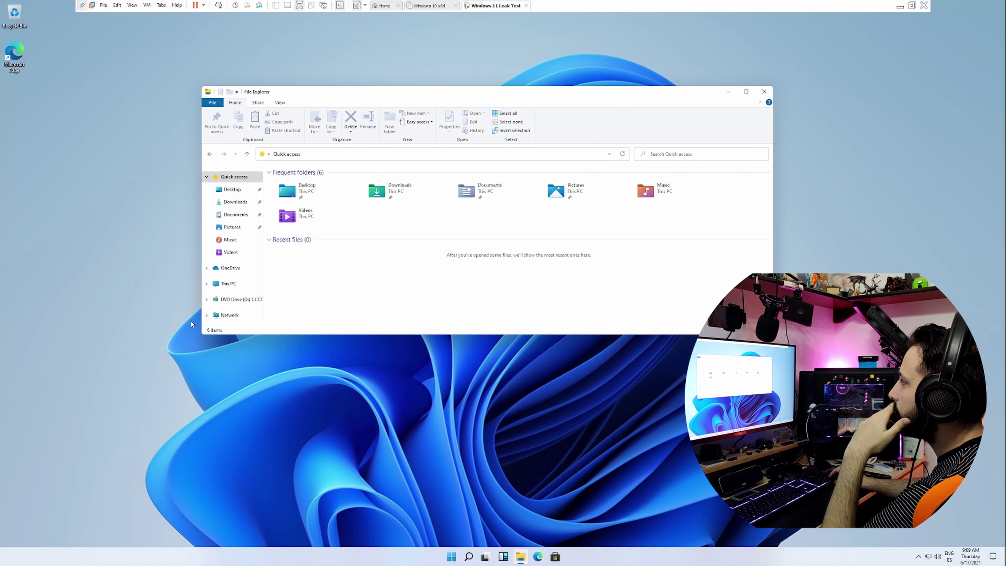
Step: Look through the Apps, Documents and Web categories of Windows search, return to All, and briefly view the Start menu
left_click(469, 557)
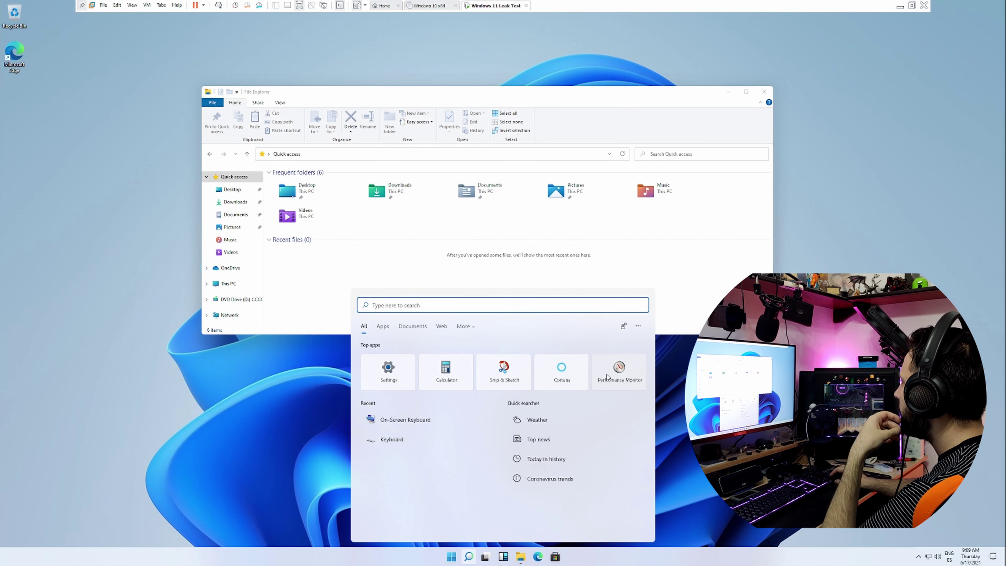
left_click(383, 326)
left_click(413, 325)
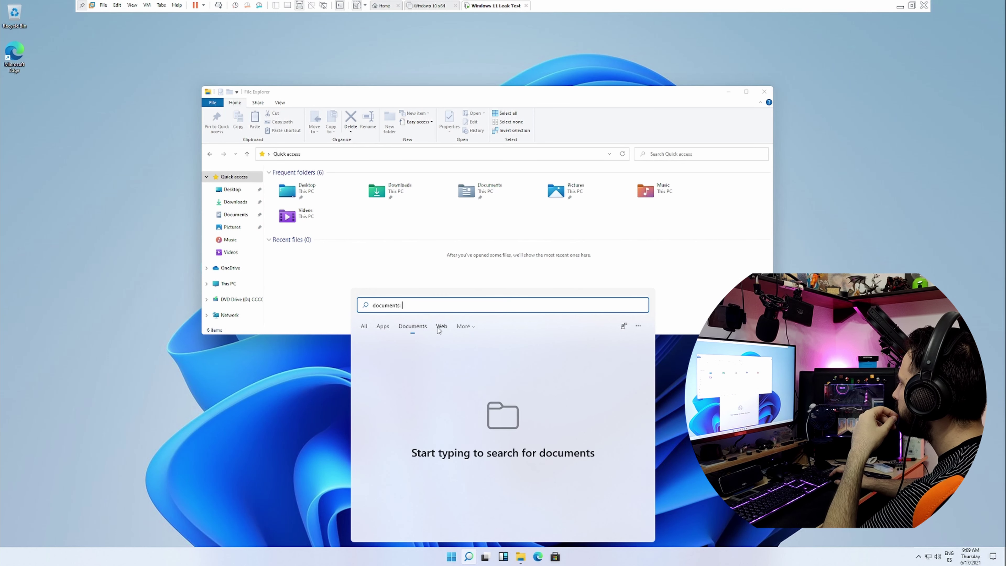
left_click(441, 326)
left_click(364, 325)
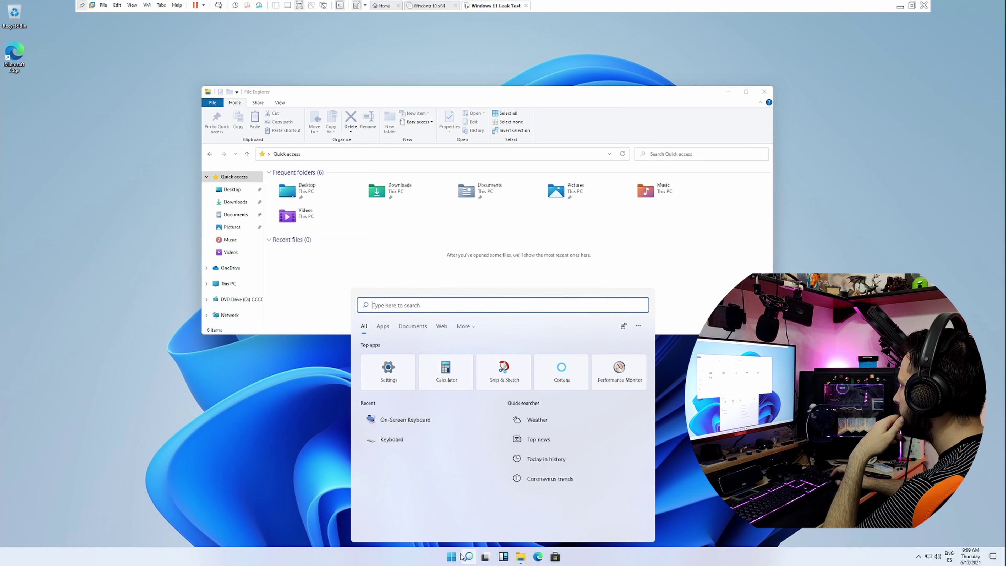
left_click(451, 557)
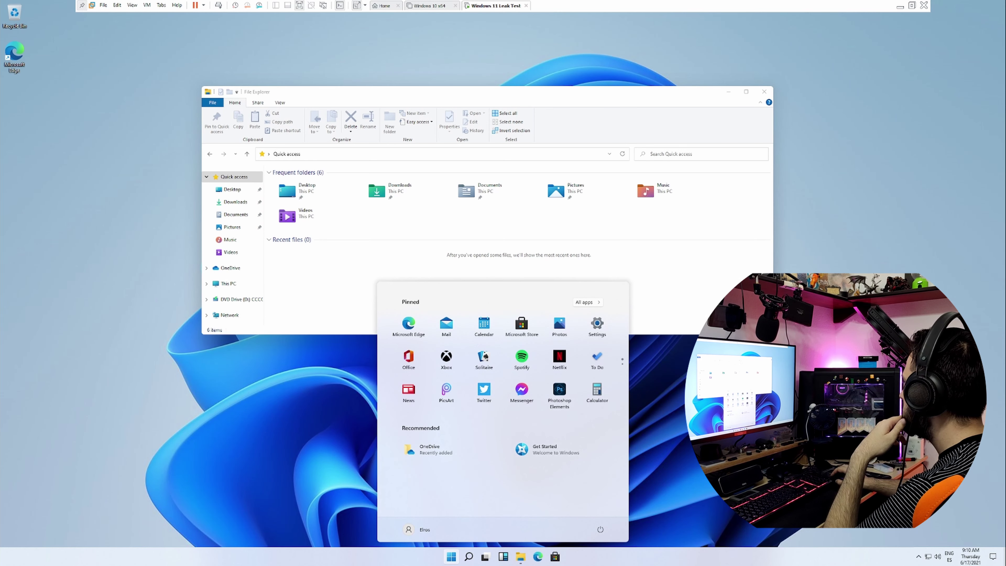
key("Escape")
Step: View the notifications and quick actions in the action center, and close it
left_click(994, 558)
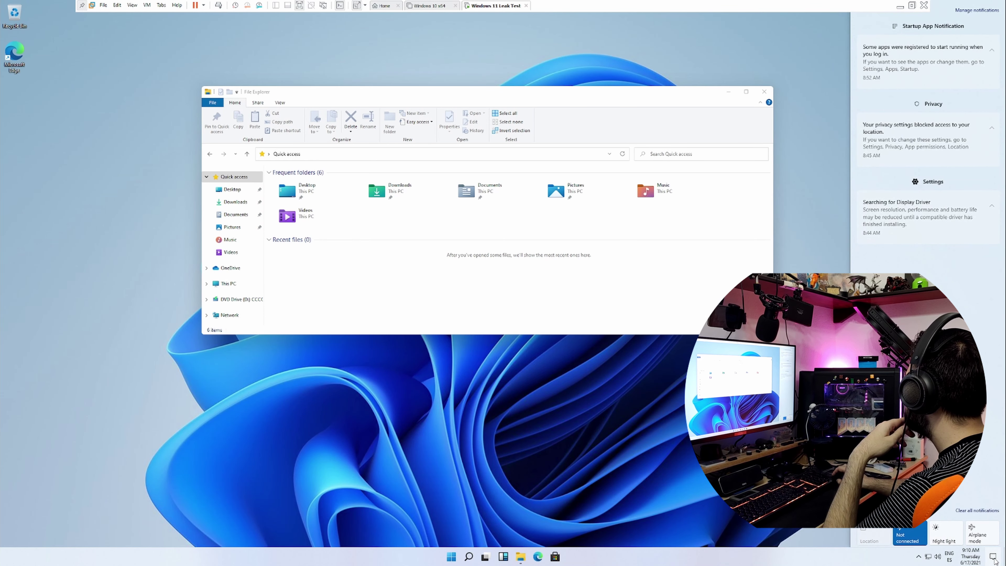
mouse_move(920, 230)
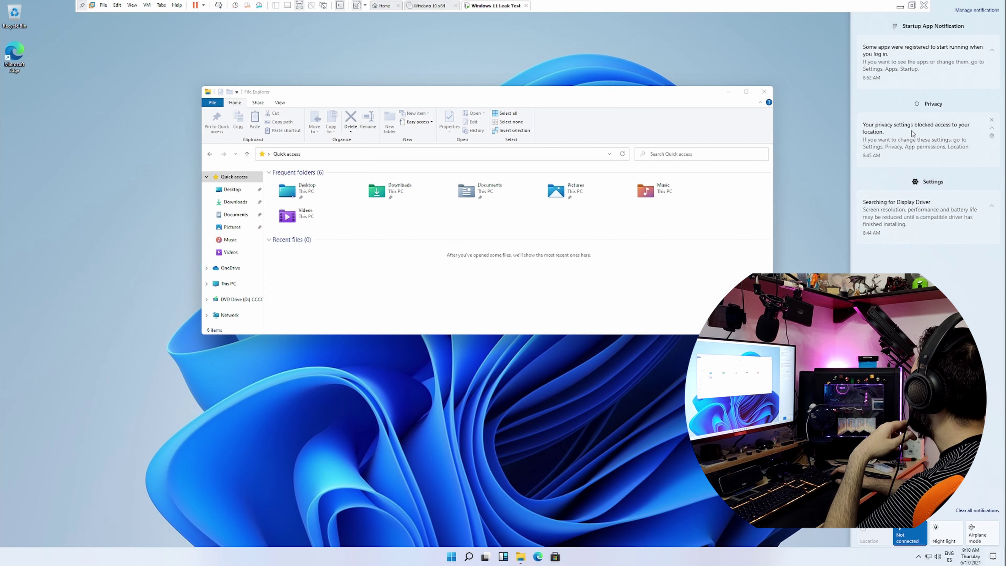
left_click(821, 249)
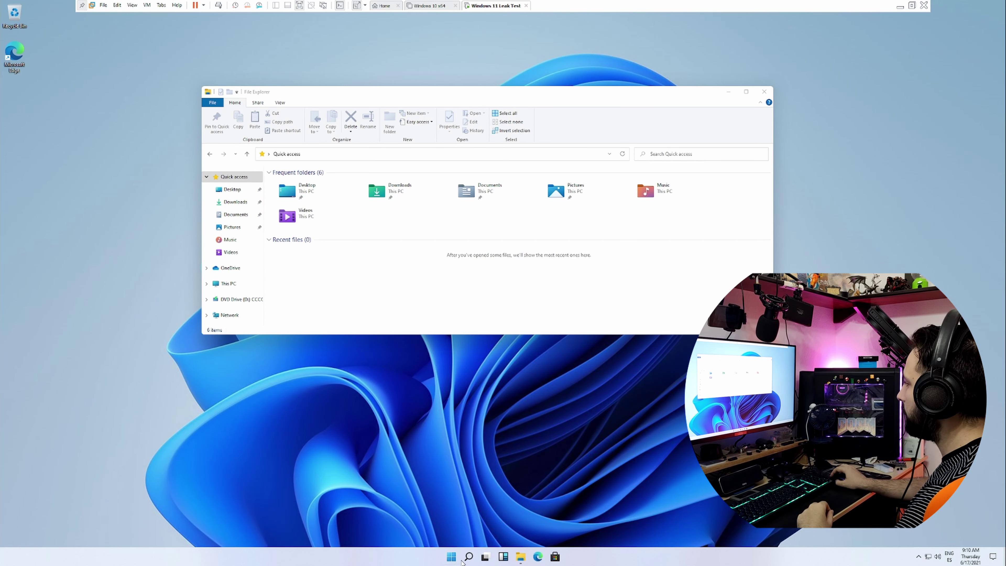
Step: View the pinned apps in the Start menu again, try to show the hidden tray icons, and return to File Explorer
left_click(447, 557)
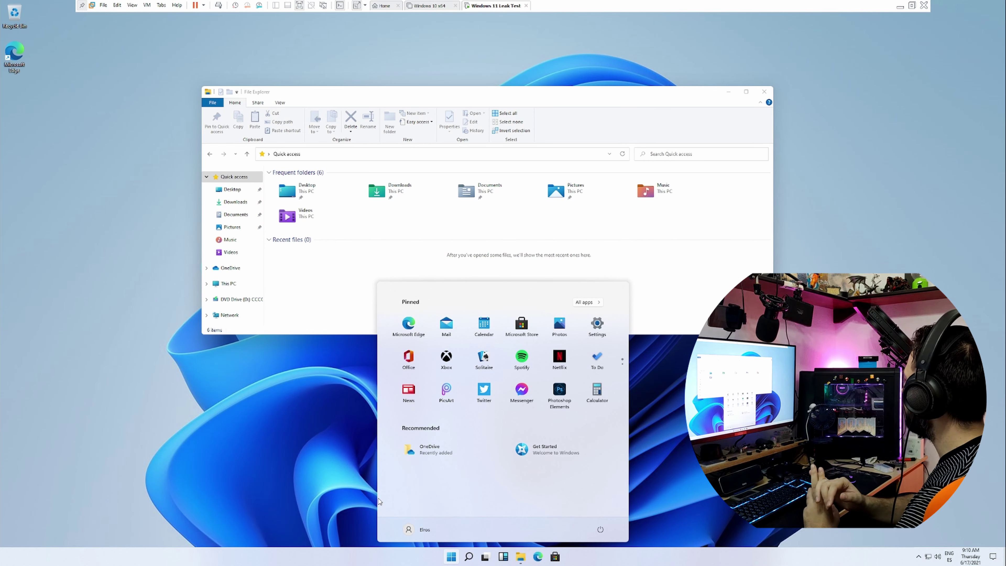
left_click(919, 557)
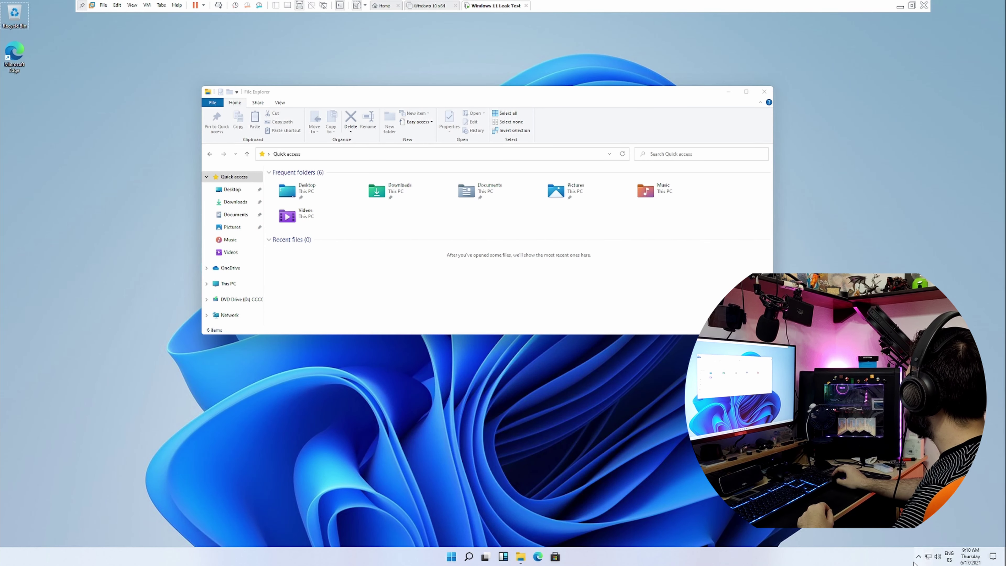
left_click(651, 285)
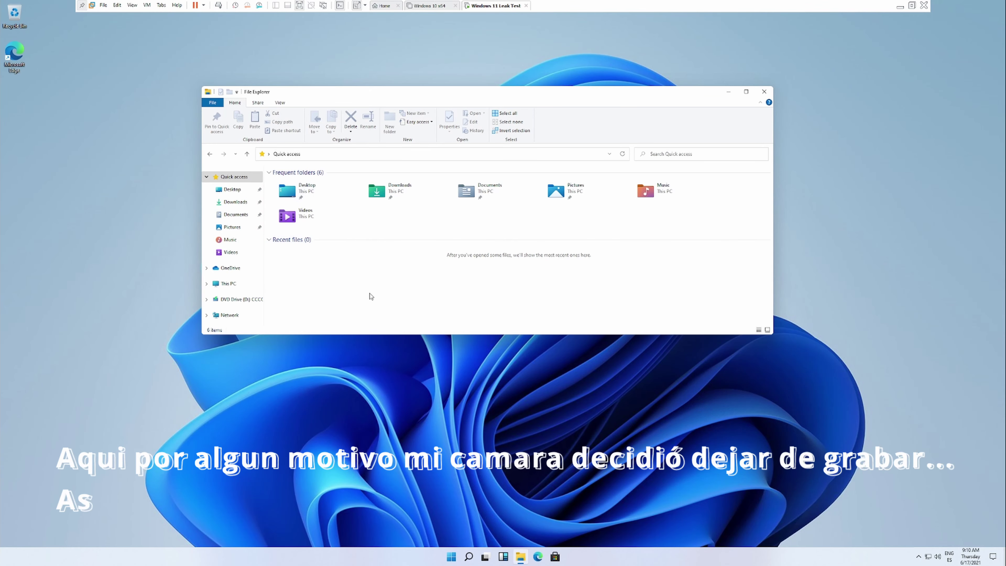
Step: View the open windows and desktops in Task View, check the Windows Dashboard widgets pane, and close both
left_click(484, 556)
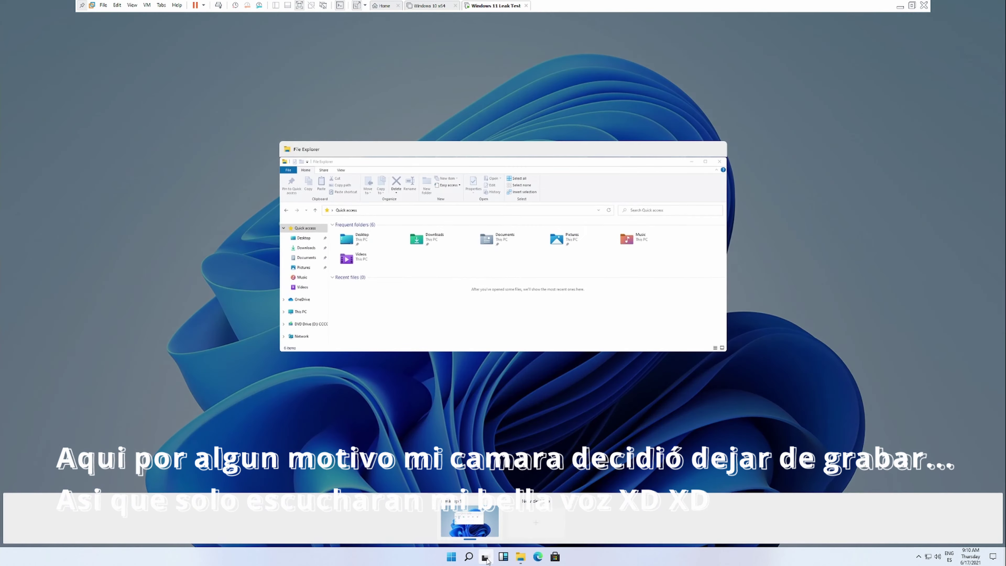
left_click(487, 559)
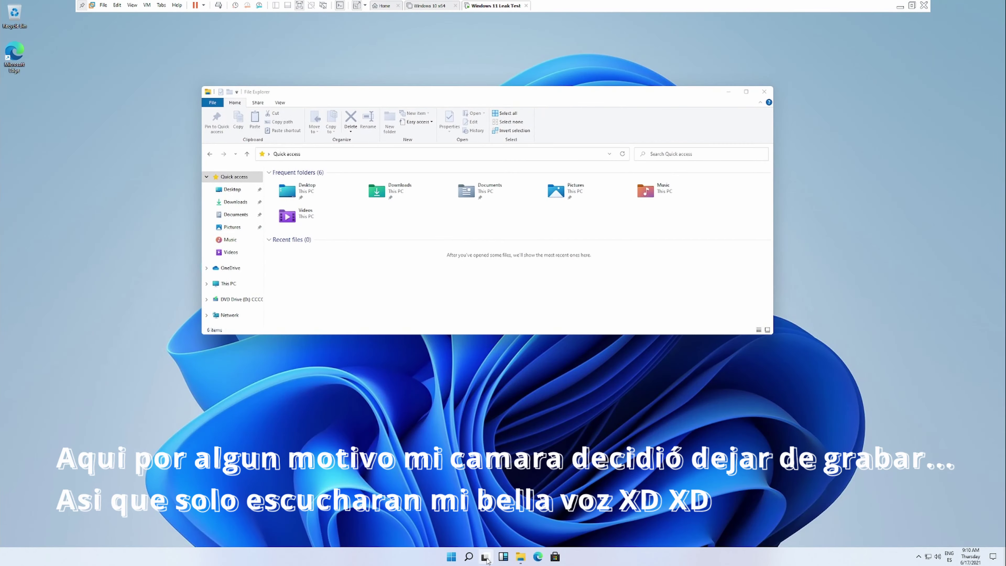
left_click(503, 557)
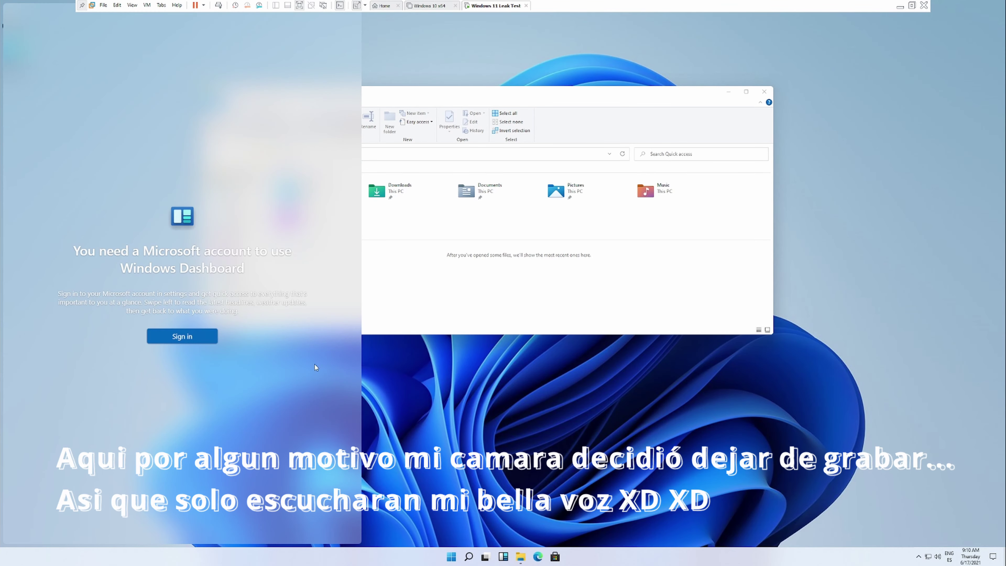
left_click(498, 554)
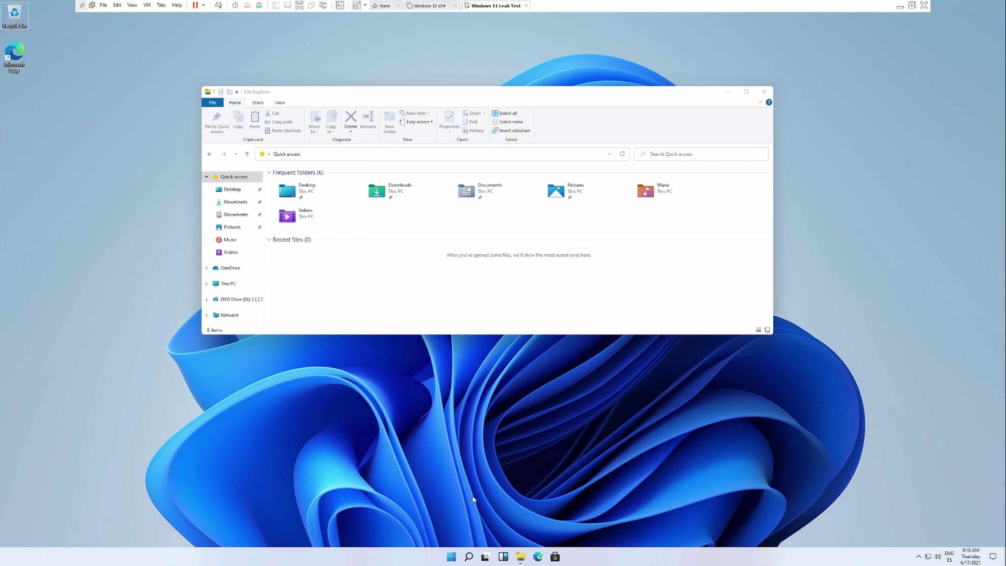
Step: Move the File Explorer window lower on the desktop and restart Windows
left_click_drag(355, 102, 361, 148)
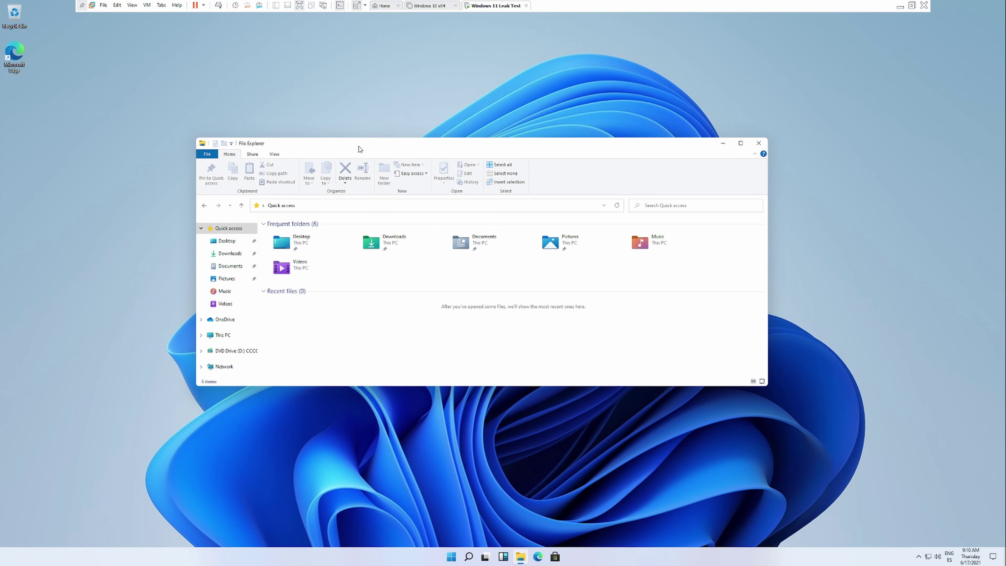
key("super")
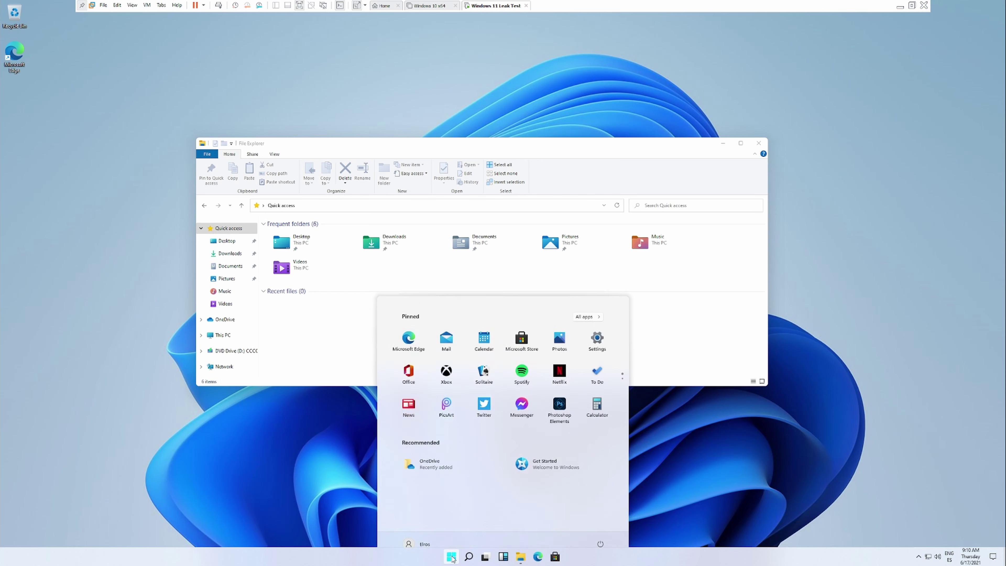
left_click(601, 530)
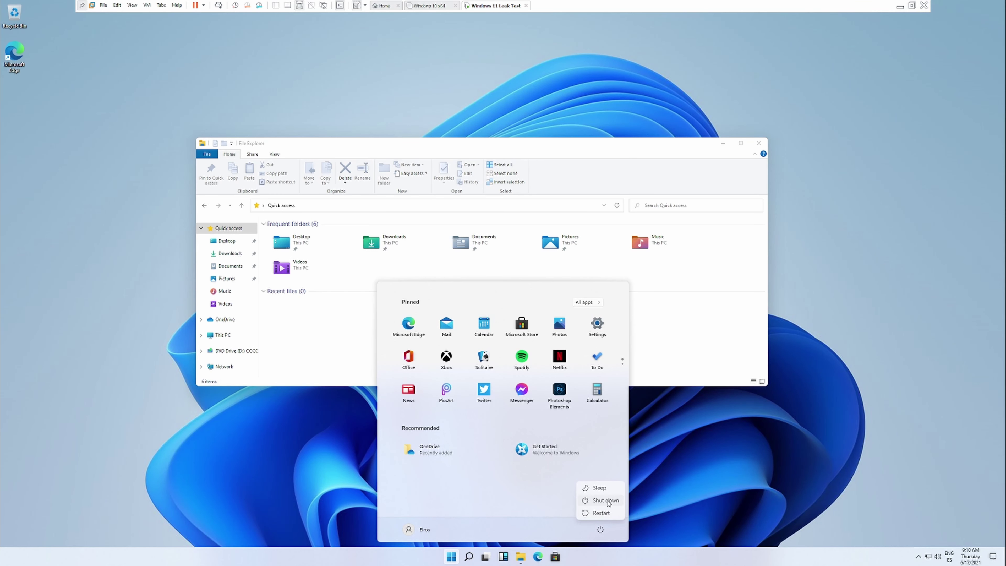
left_click(610, 504)
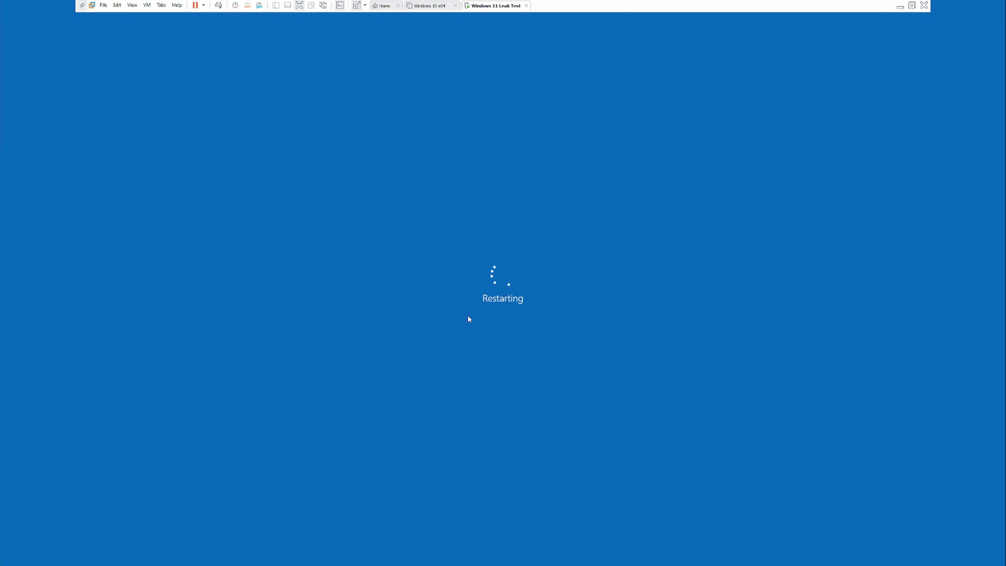